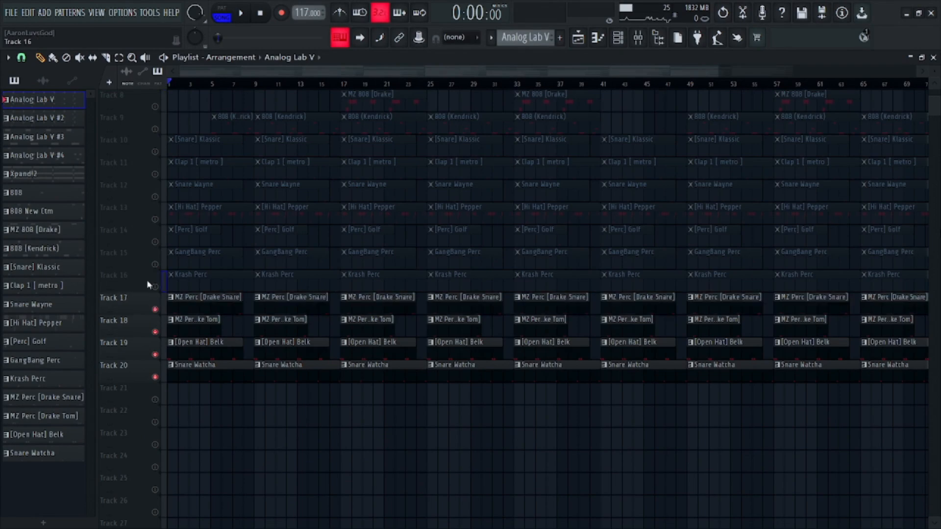
- Unmute playlist tracks 10 to 16, from the [Snare] Klassic track to the Krash Perc track
{"action": "left_click", "coordinate": [155, 286]}
{"action": "left_click", "coordinate": [155, 264]}
{"action": "left_click", "coordinate": [155, 242]}
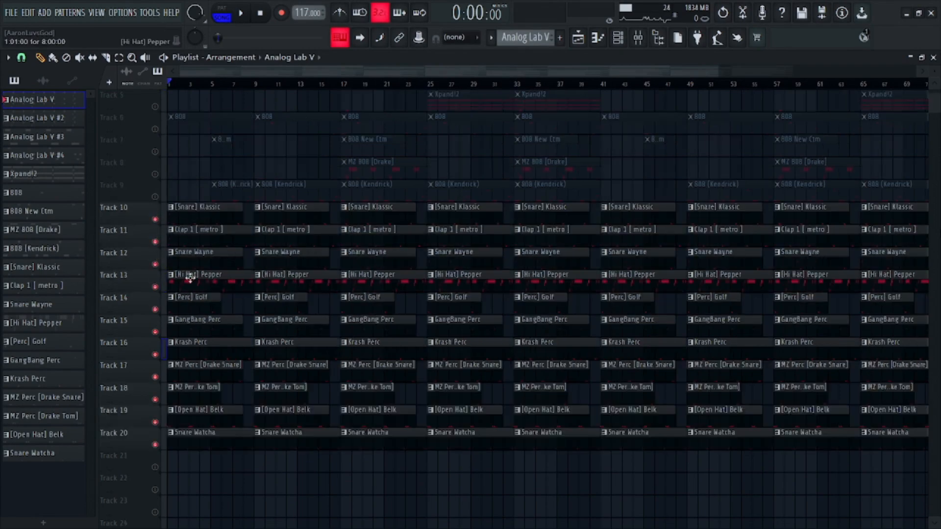
- Examine the [Snare] Klassic pattern's note placement in the piano roll and return to the playlist
{"action": "left_click", "coordinate": [188, 213]}
{"action": "left_click", "coordinate": [617, 37]}
{"action": "left_click", "coordinate": [336, 246]}
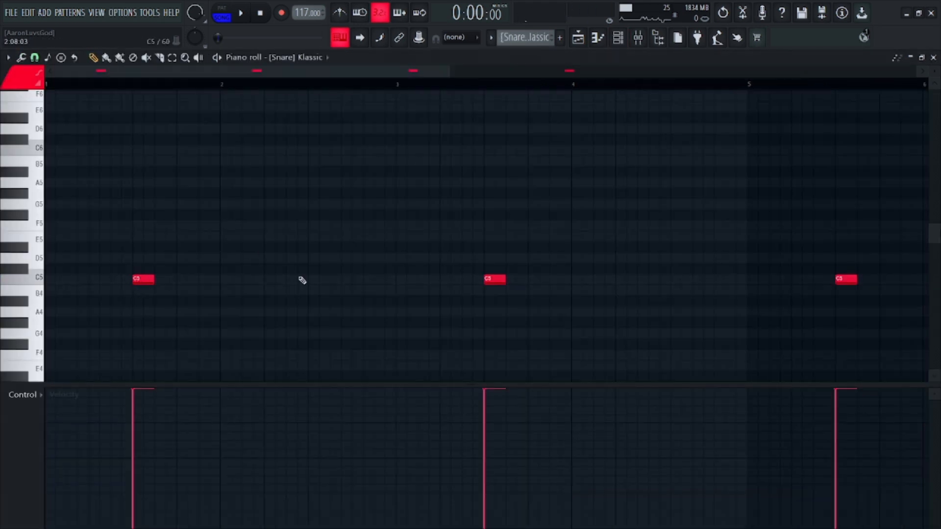
{"action": "left_click", "coordinate": [314, 280]}
{"action": "right_click", "coordinate": [318, 282]}
{"action": "left_click", "coordinate": [933, 58]}
{"action": "key", "text": "Escape"}
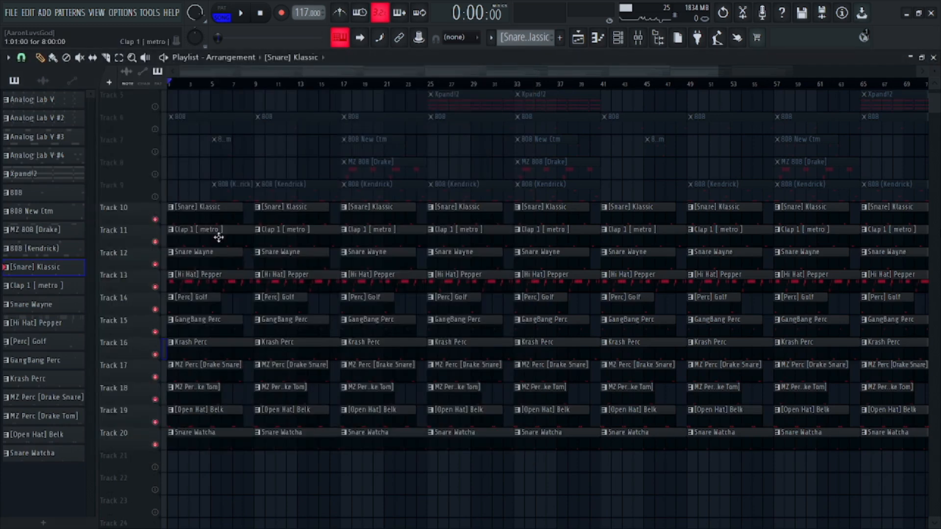
- Solo the [Snare] Klassic track and unmute the Clap 1 [ metro ] and Snare Wayne tracks beside it
{"action": "right_click", "coordinate": [155, 219]}
{"action": "left_click", "coordinate": [154, 242]}
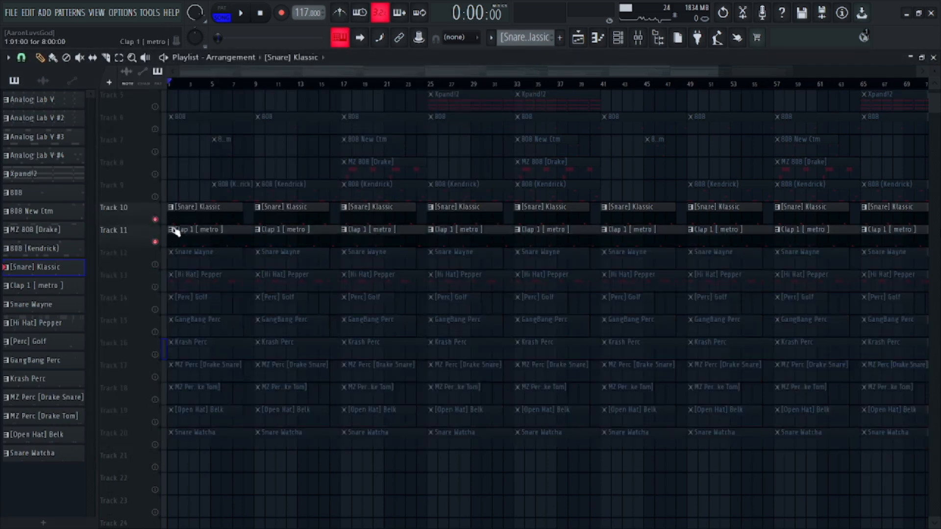
{"action": "left_click", "coordinate": [201, 237]}
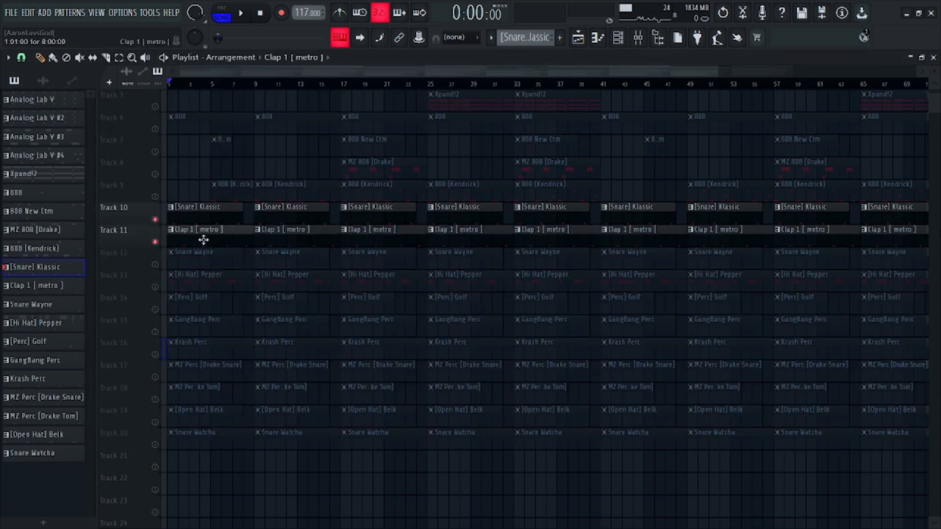
{"action": "left_click", "coordinate": [155, 265]}
- Examine the Snare Wayne pattern's notes in the piano roll and return to the playlist
{"action": "left_click", "coordinate": [208, 262]}
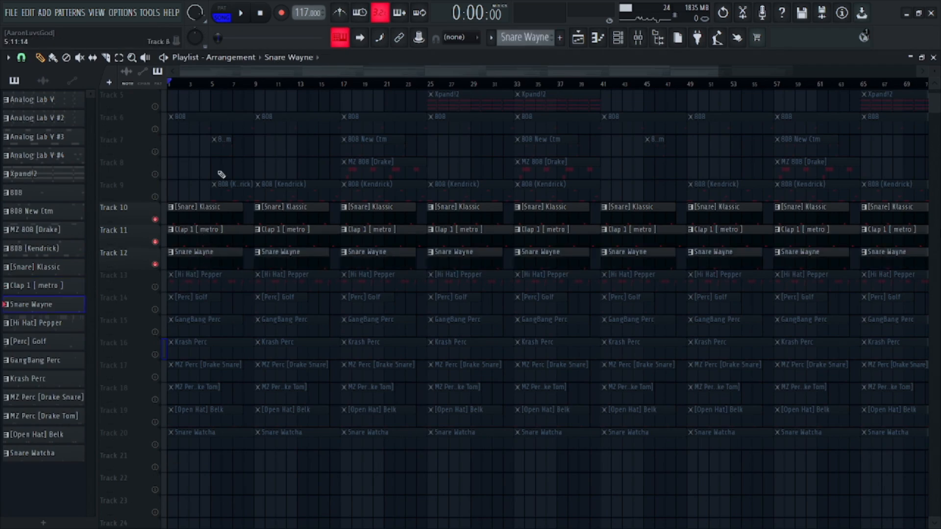
{"action": "left_click", "coordinate": [190, 82]}
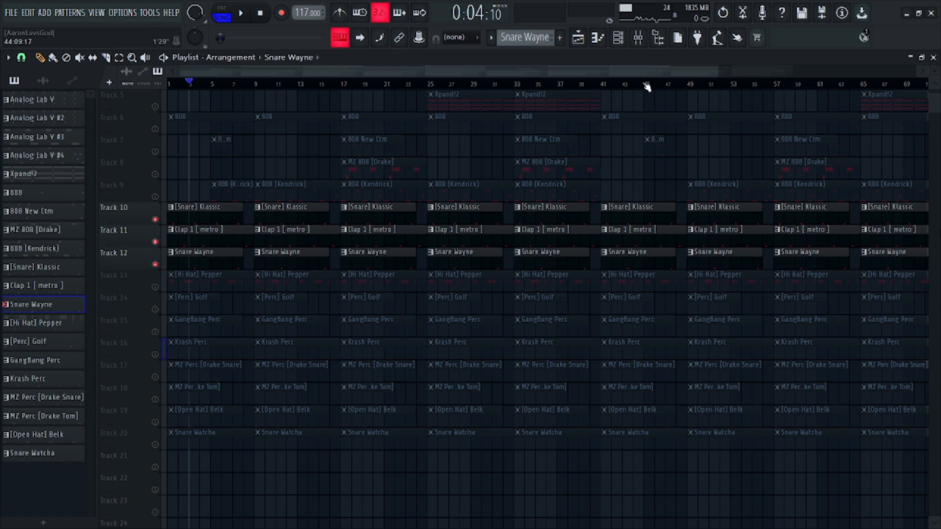
{"action": "left_click_drag", "start_coordinate": [715, 73], "coordinate": [494, 73]}
{"action": "double_click", "coordinate": [203, 267]}
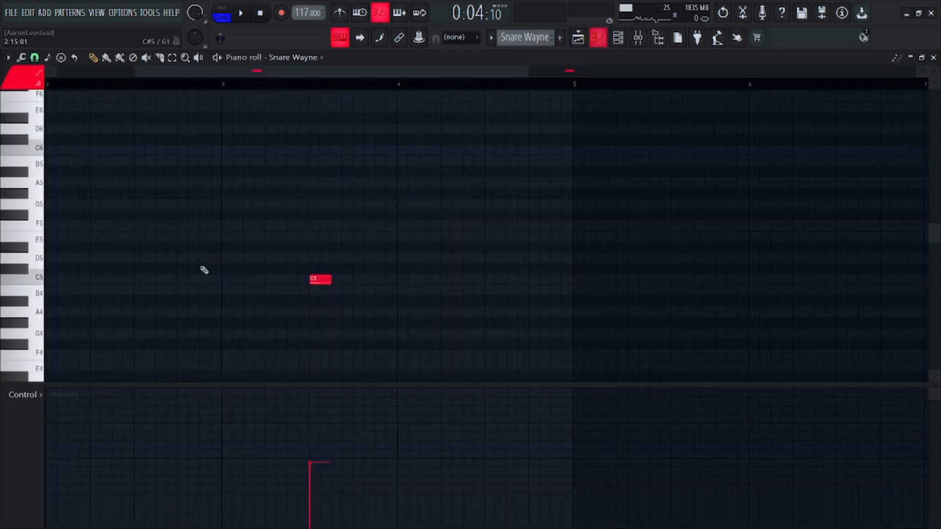
{"action": "key", "text": "Escape"}
- Open the [Snare] Klassic pattern in the piano roll and play it from bar 1 in pattern mode
{"action": "double_click", "coordinate": [248, 222]}
{"action": "left_click_drag", "start_coordinate": [409, 73], "coordinate": [59, 74]}
{"action": "left_click", "coordinate": [230, 11]}
{"action": "left_click", "coordinate": [241, 15]}
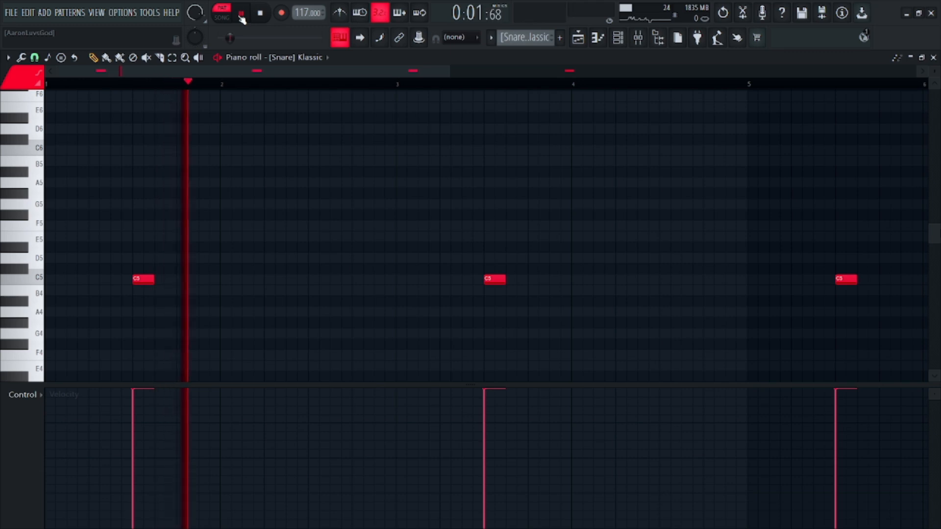
{"action": "left_click", "coordinate": [261, 17]}
- Turn on the metronome and play the [Snare] Klassic pattern against it, returning to the playlist when finished
{"action": "key", "text": "ctrl+m"}
{"action": "left_click", "coordinate": [241, 19]}
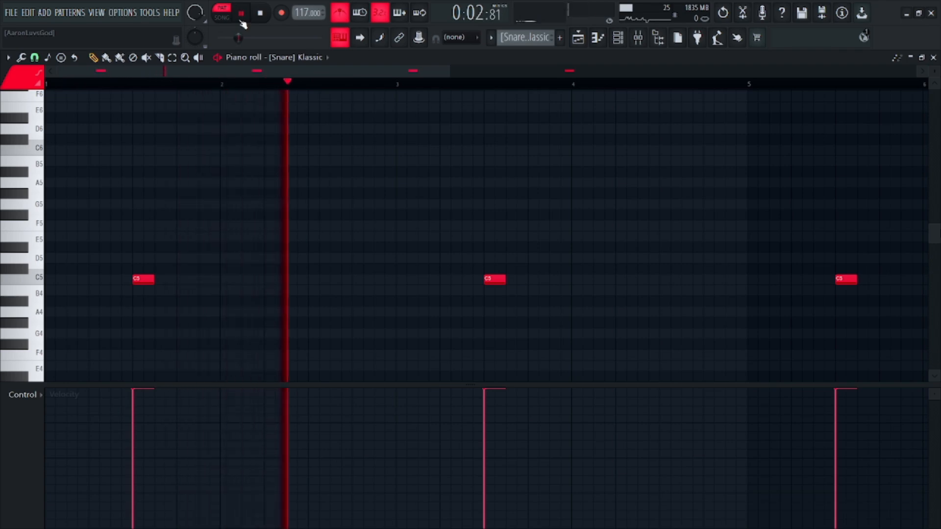
{"action": "key", "text": "space"}
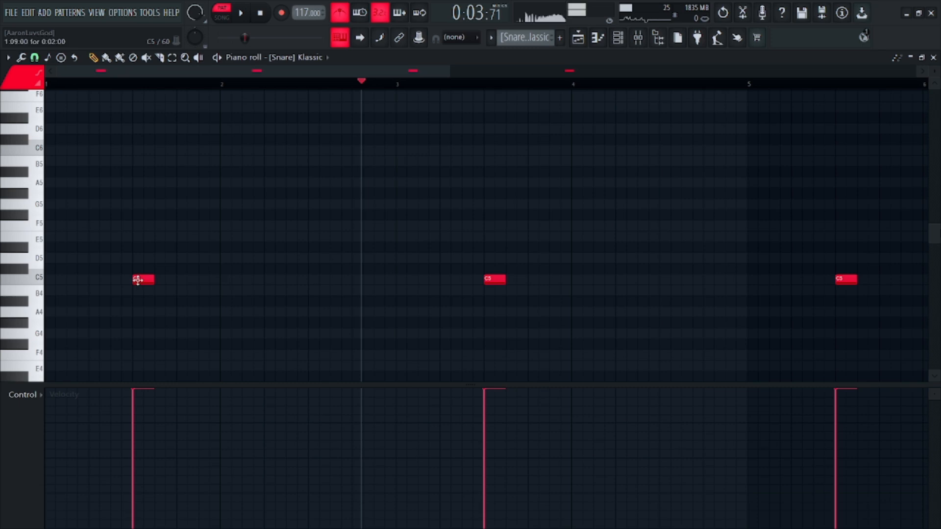
{"action": "left_click", "coordinate": [314, 279]}
{"action": "key", "text": "F5"}
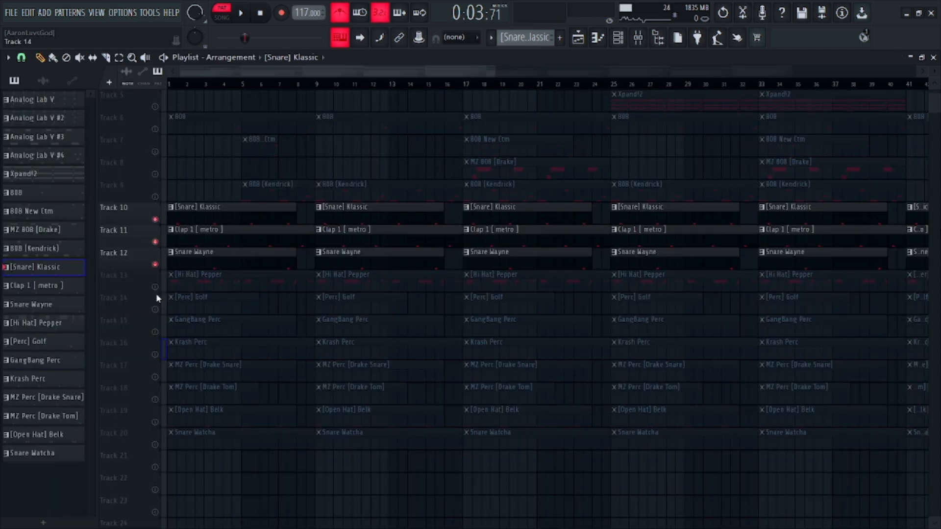
- Unmute playlist tracks 14 to 20, from [Perc] Golf to Snare Watcha, leaving the hi-hat track muted
{"action": "left_click", "coordinate": [155, 310]}
{"action": "left_click_drag", "start_coordinate": [158, 356], "coordinate": [155, 332]}
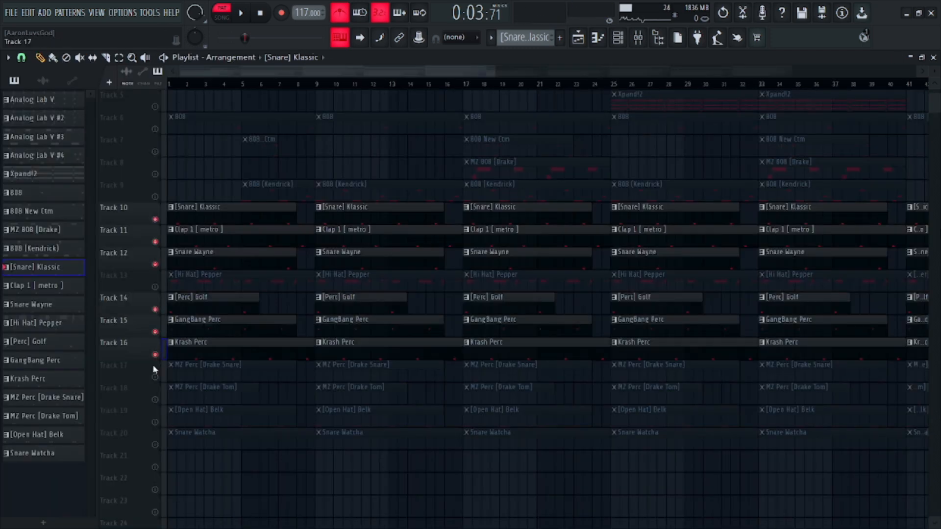
{"action": "left_click_drag", "start_coordinate": [158, 395], "coordinate": [157, 445]}
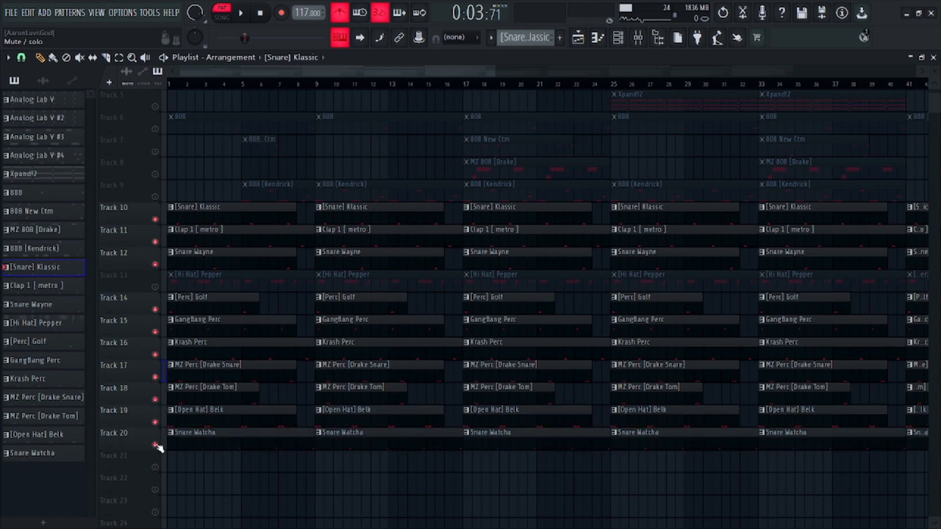
- Open the [Perc] Golf pattern in the piano roll and play it from the start of bar 1
{"action": "double_click", "coordinate": [180, 298]}
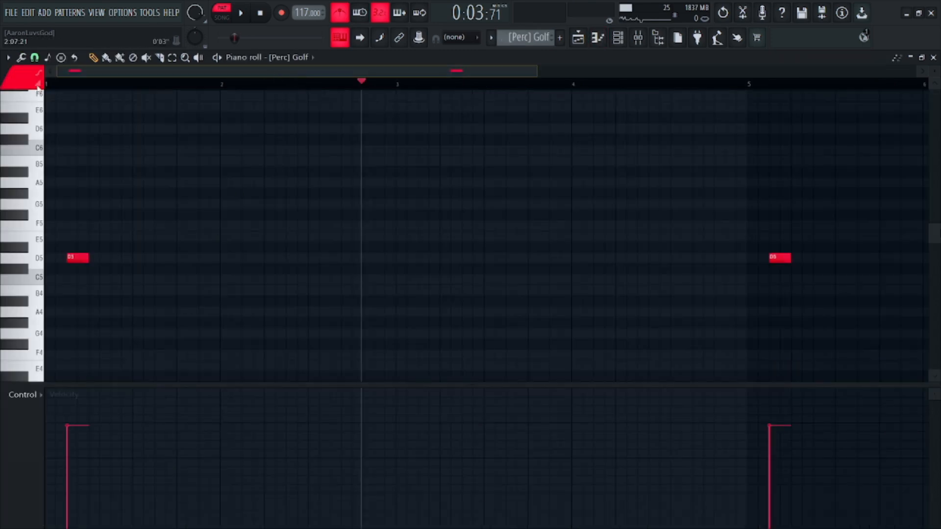
{"action": "left_click_drag", "start_coordinate": [72, 84], "coordinate": [45, 89]}
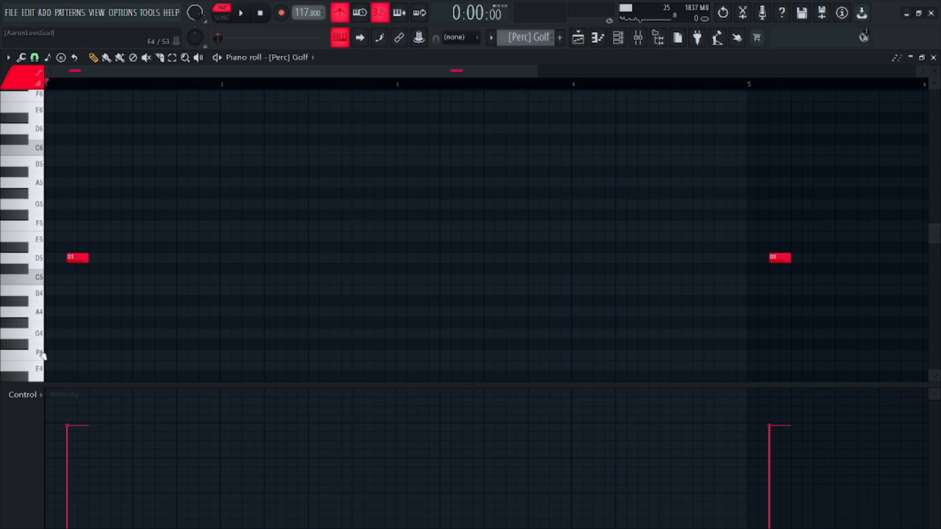
{"action": "left_click", "coordinate": [240, 13]}
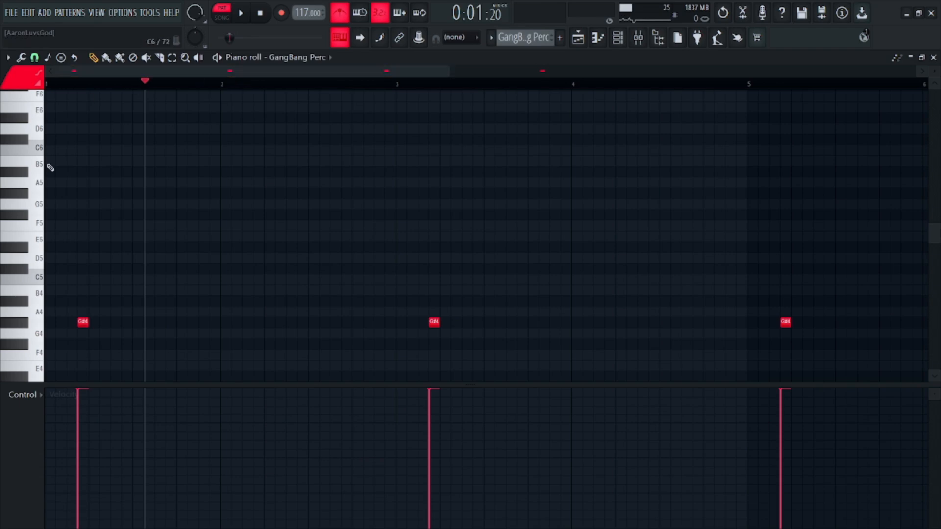
- Audition the GangBang Perc sound at G#4 and the Krash Perc sound at C5, and return to the playlist
{"action": "left_click", "coordinate": [16, 327]}
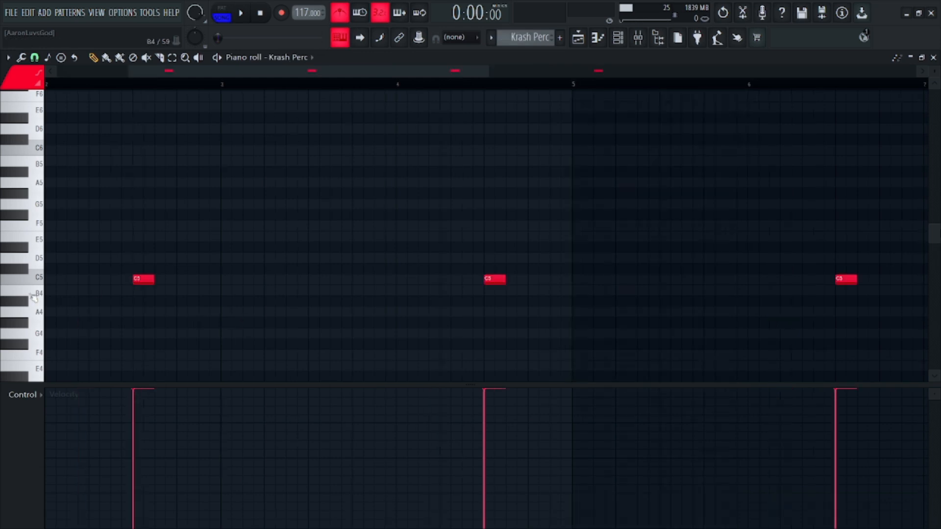
{"action": "left_click", "coordinate": [34, 278]}
{"action": "left_click", "coordinate": [934, 56]}
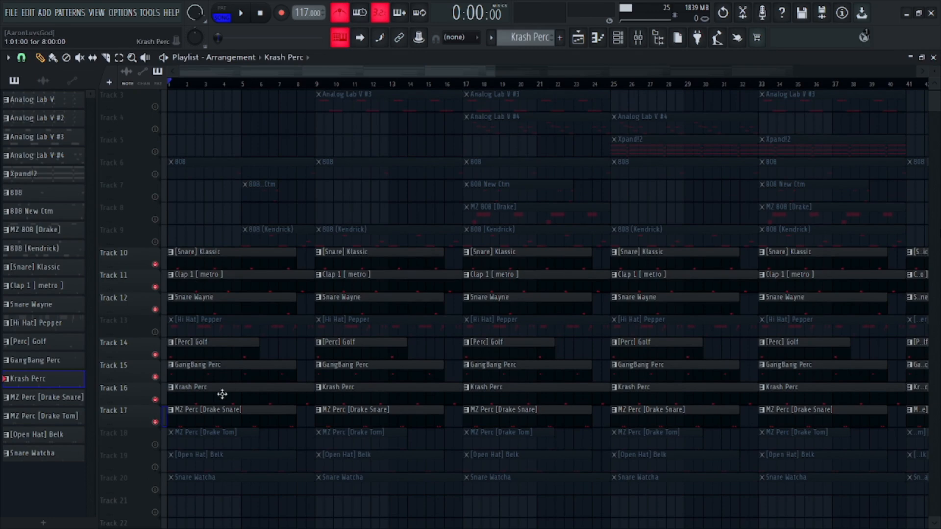
- Open the MZ Perc [Drake Snare] pattern, bring its C3 notes into view and play it in pattern mode
{"action": "scroll", "coordinate": [220, 314], "scroll_direction": "down", "scroll_amount": 3}
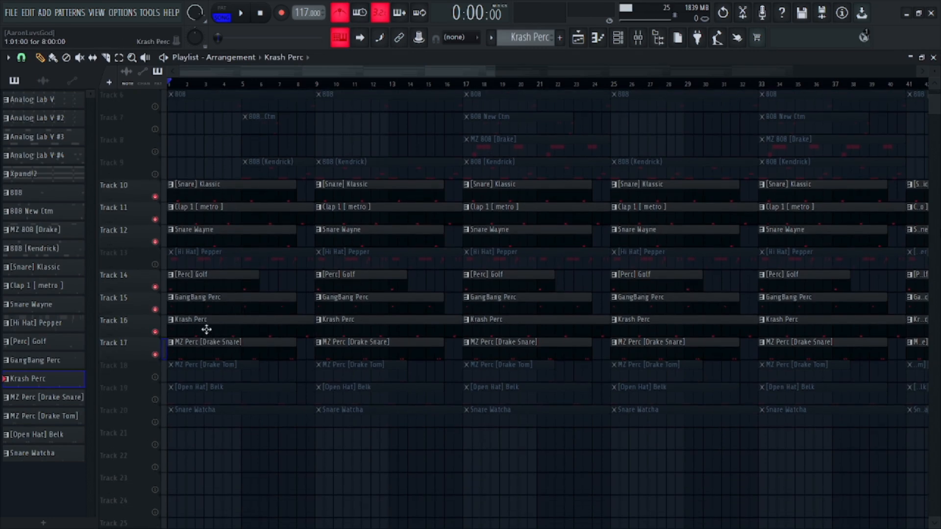
{"action": "left_click", "coordinate": [185, 357]}
{"action": "double_click", "coordinate": [185, 356]}
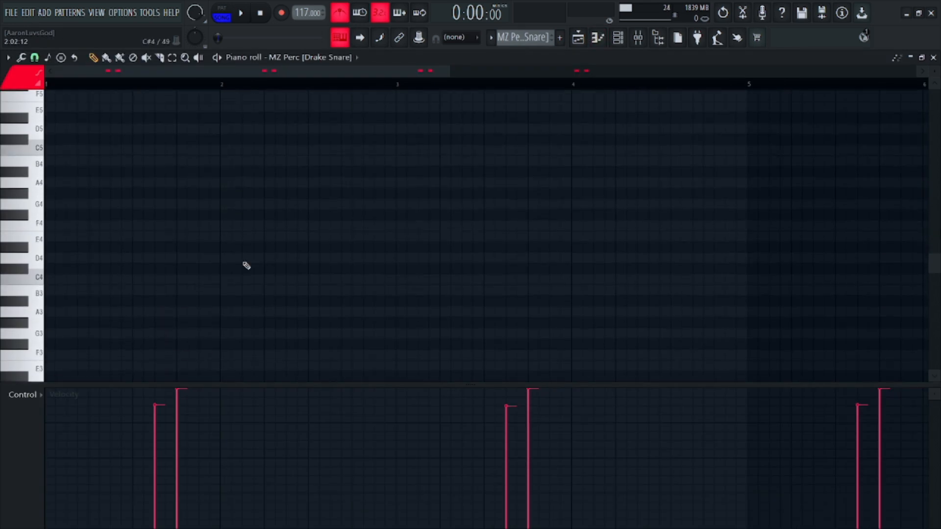
{"action": "scroll", "coordinate": [173, 225], "scroll_direction": "down", "scroll_amount": 5}
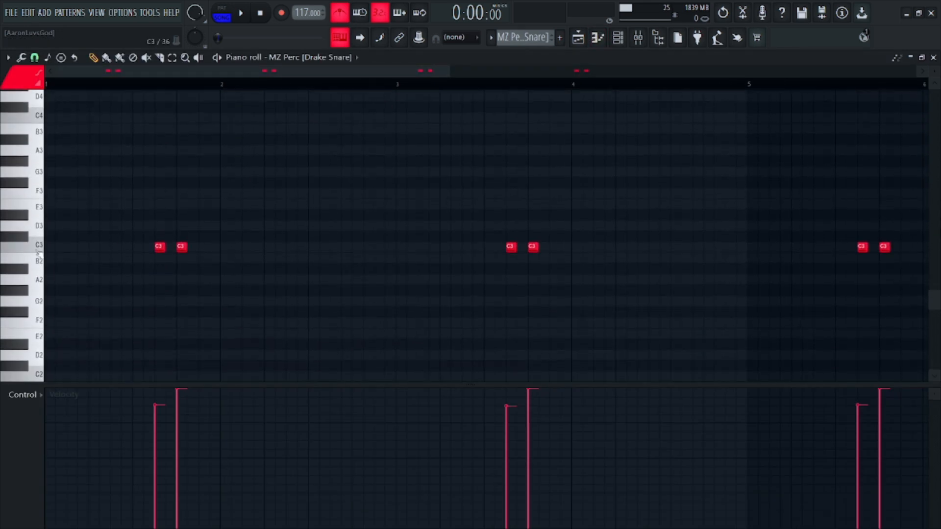
{"action": "left_click", "coordinate": [222, 14]}
{"action": "left_click", "coordinate": [242, 14]}
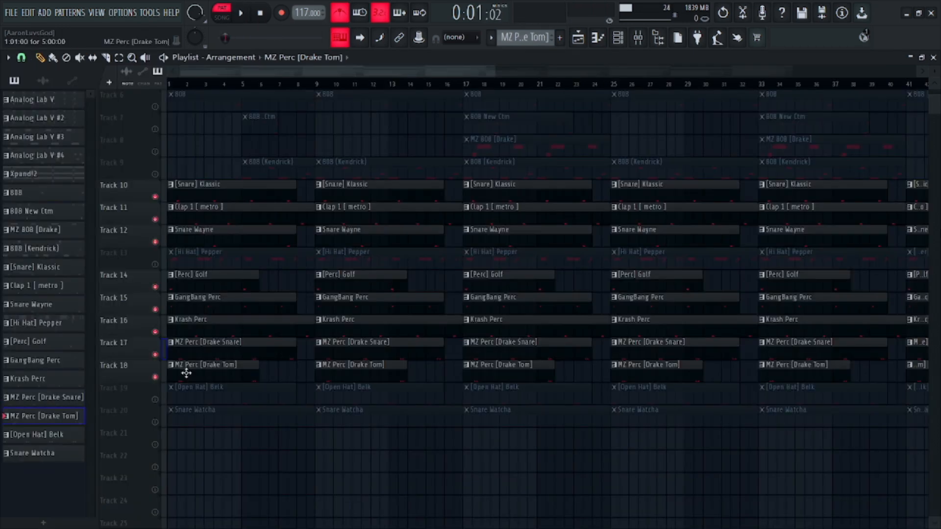
- Examine the MZ Perc [Drake Tom] pattern's notes and their pan values in the piano roll
{"action": "double_click", "coordinate": [184, 367]}
{"action": "scroll", "coordinate": [216, 267], "scroll_direction": "down", "scroll_amount": 3}
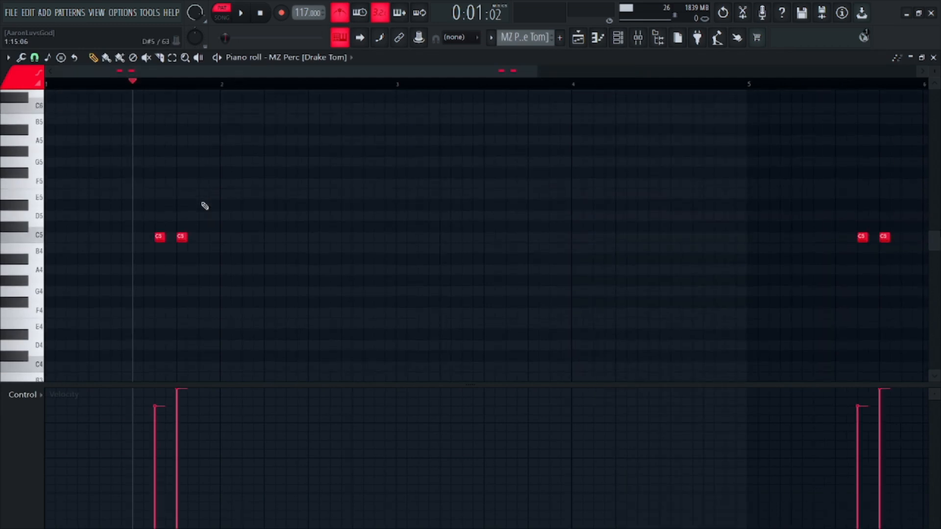
{"action": "scroll", "coordinate": [202, 206], "scroll_direction": "up", "scroll_amount": 3}
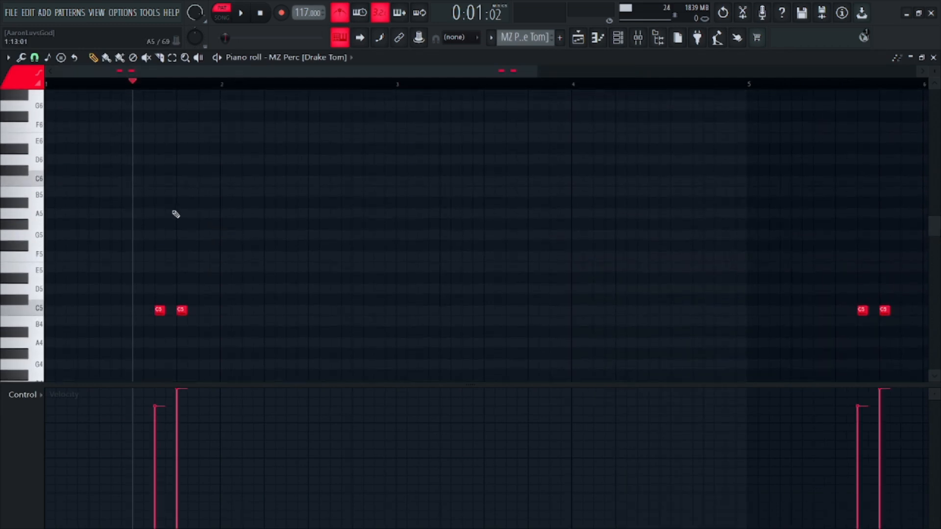
{"action": "scroll", "coordinate": [205, 305], "scroll_direction": "down", "scroll_amount": 3}
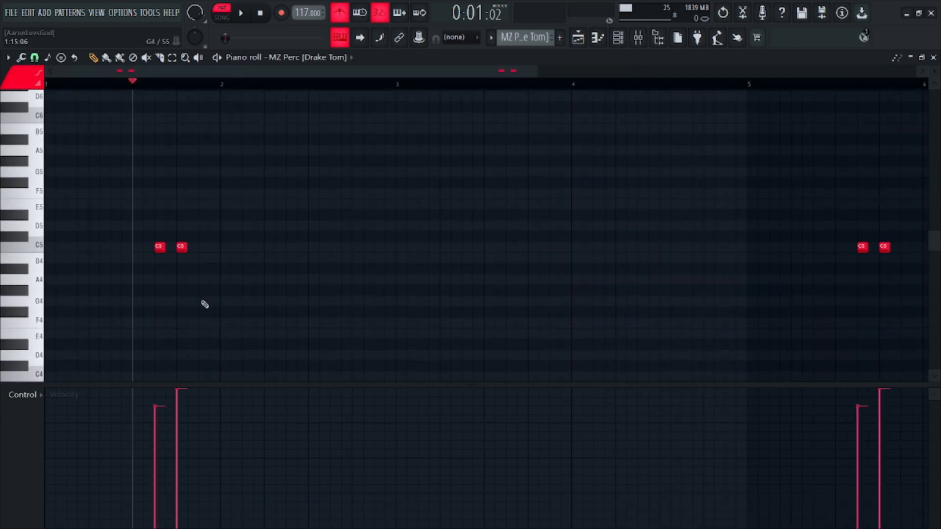
{"action": "left_click", "coordinate": [14, 399]}
{"action": "left_click", "coordinate": [35, 418]}
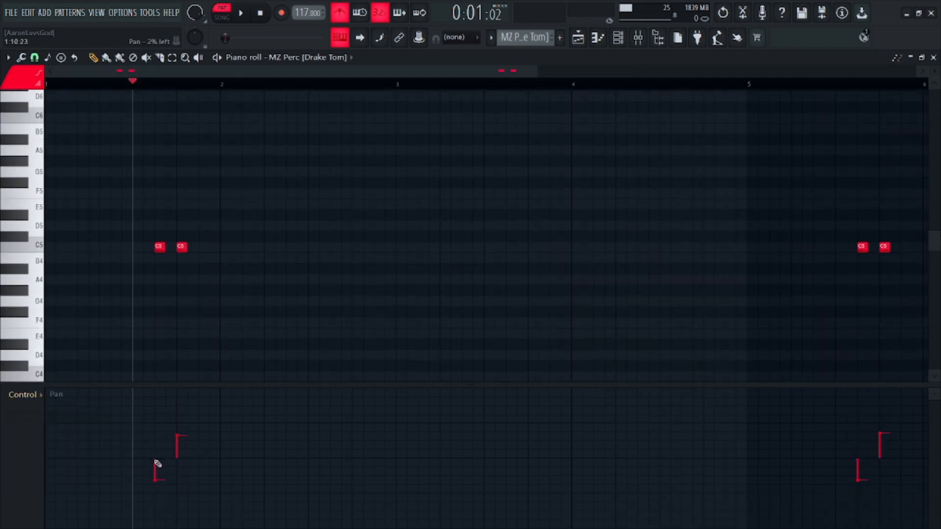
{"action": "left_click", "coordinate": [934, 57]}
- Examine the [Open Hat] Belk pattern from bar 1 in the piano roll and audition its first C5 note
{"action": "left_click", "coordinate": [210, 390]}
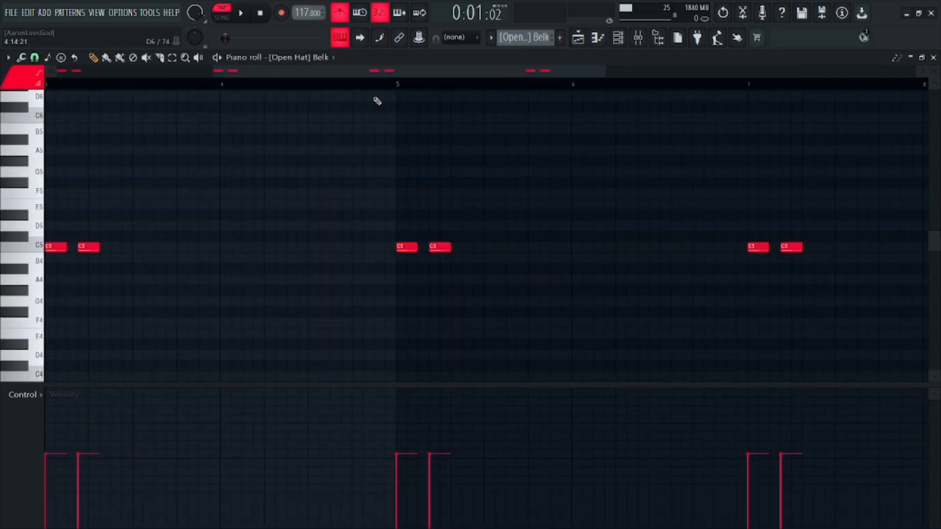
{"action": "left_click_drag", "start_coordinate": [378, 74], "coordinate": [211, 74]}
{"action": "key", "text": "space"}
{"action": "scroll", "coordinate": [67, 255], "scroll_direction": "up", "scroll_amount": 1}
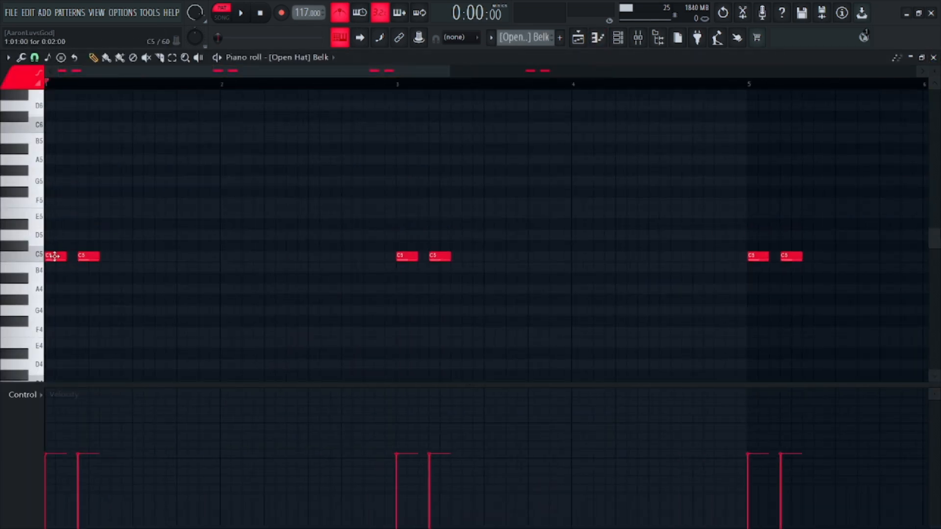
{"action": "left_click", "coordinate": [53, 258]}
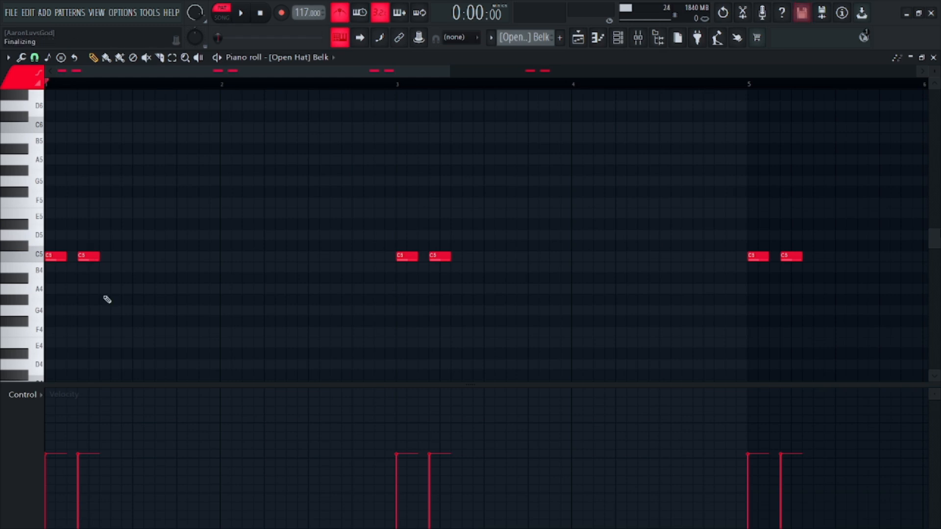
{"action": "scroll", "coordinate": [105, 298], "scroll_direction": "down", "scroll_amount": 2}
{"action": "left_click", "coordinate": [933, 57]}
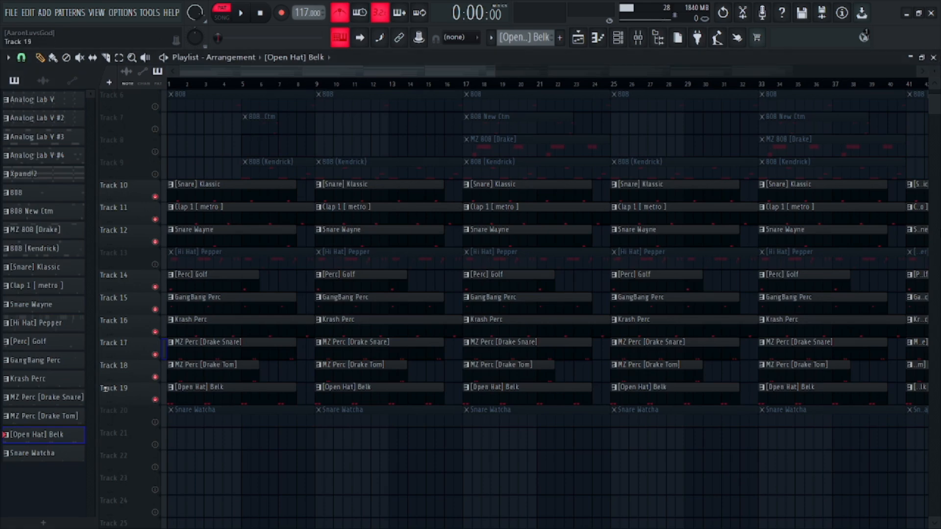
- Unmute the Snare Watcha track and examine its pattern's notes in the piano roll
{"action": "left_click", "coordinate": [154, 423]}
{"action": "double_click", "coordinate": [177, 420]}
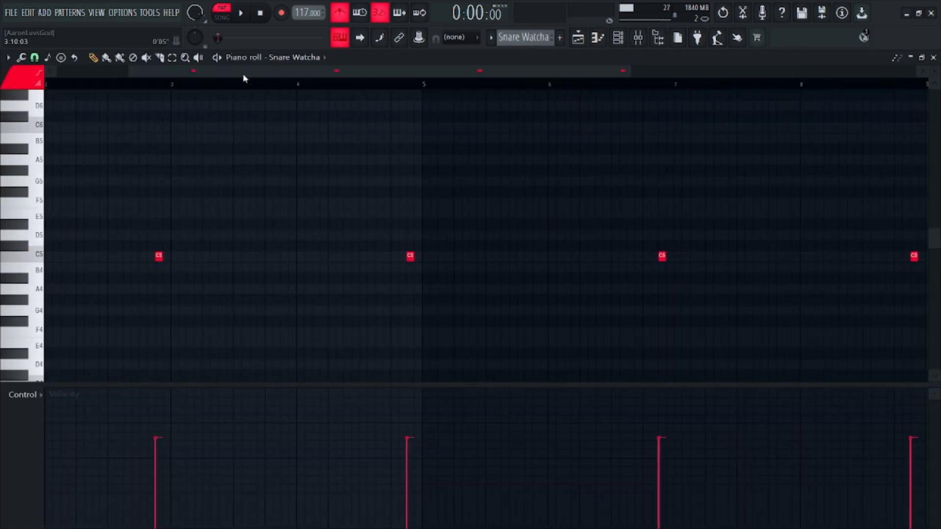
{"action": "left_click_drag", "start_coordinate": [242, 78], "coordinate": [174, 82]}
{"action": "key", "text": "Escape"}
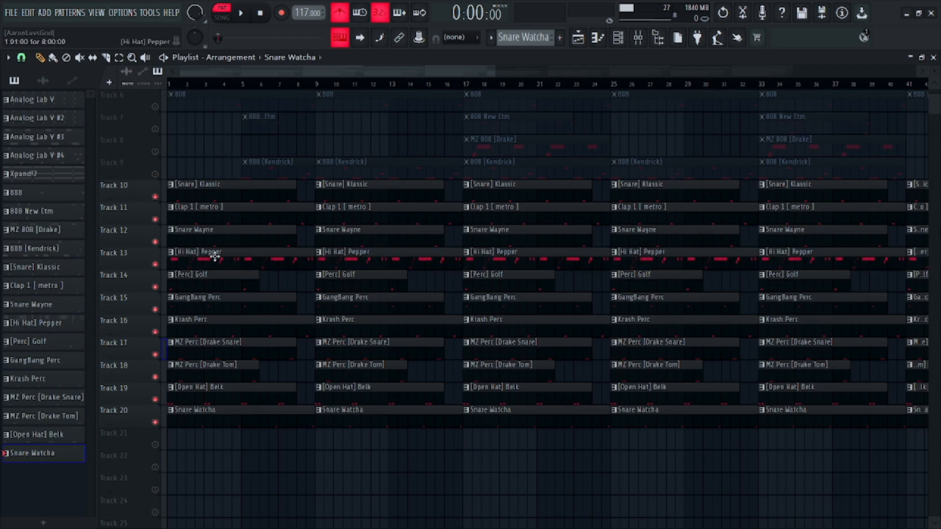
- Open the [Hi Hat] Pepper pattern in the piano roll and examine its notes and velocities from bar 1
{"action": "double_click", "coordinate": [215, 257]}
{"action": "left_click_drag", "start_coordinate": [309, 72], "coordinate": [49, 93]}
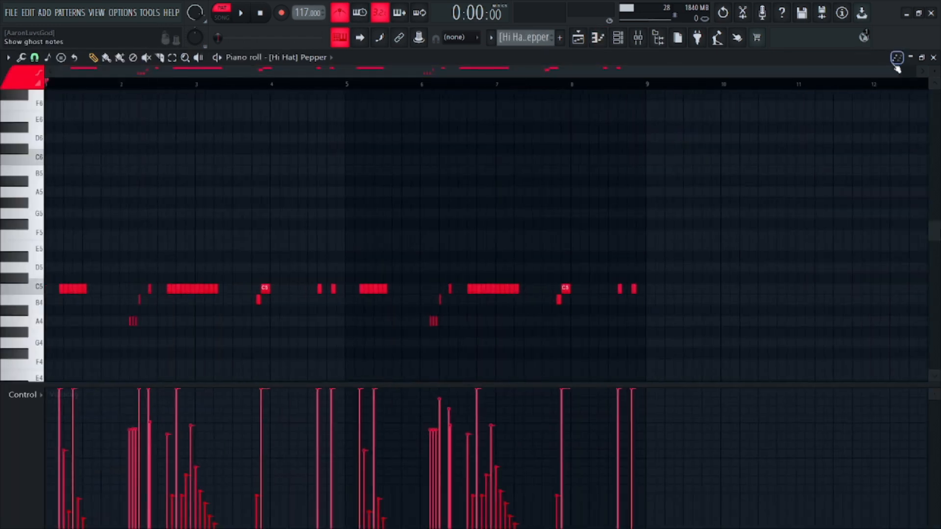
{"action": "left_click_drag", "start_coordinate": [900, 72], "coordinate": [596, 74]}
{"action": "scroll", "coordinate": [93, 313], "scroll_direction": "up", "scroll_amount": 1}
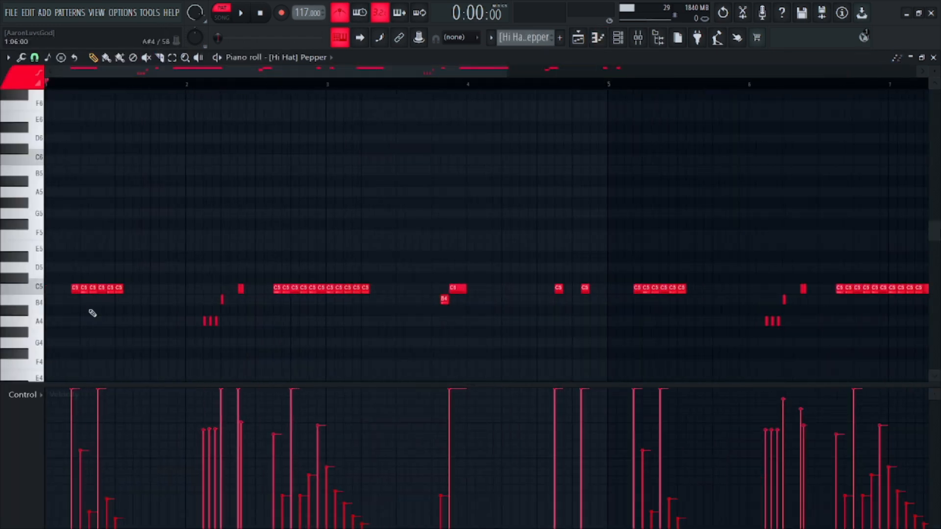
- Mute the lower-velocity C5 notes in bars 1 to 3 of the [Hi Hat] Pepper pattern and play it
{"action": "left_click", "coordinate": [146, 57]}
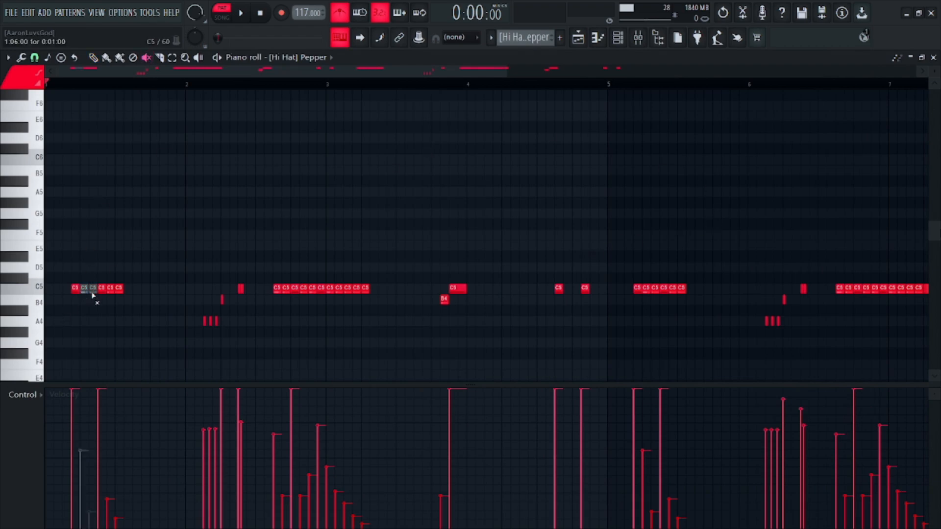
{"action": "key", "text": "space"}
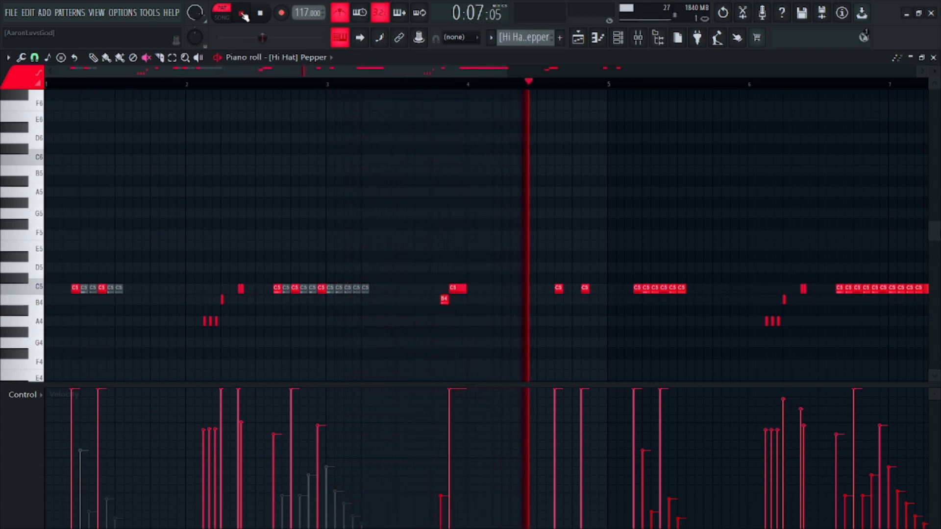
{"action": "left_click", "coordinate": [241, 14]}
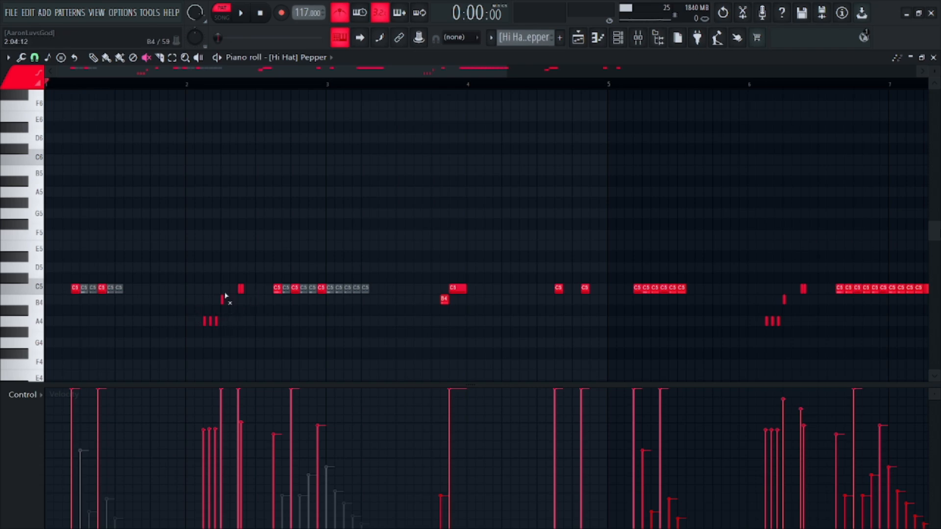
- Unmute playlist track 1 and open its Analog Lab V pattern in the piano roll
{"action": "key", "text": "F5"}
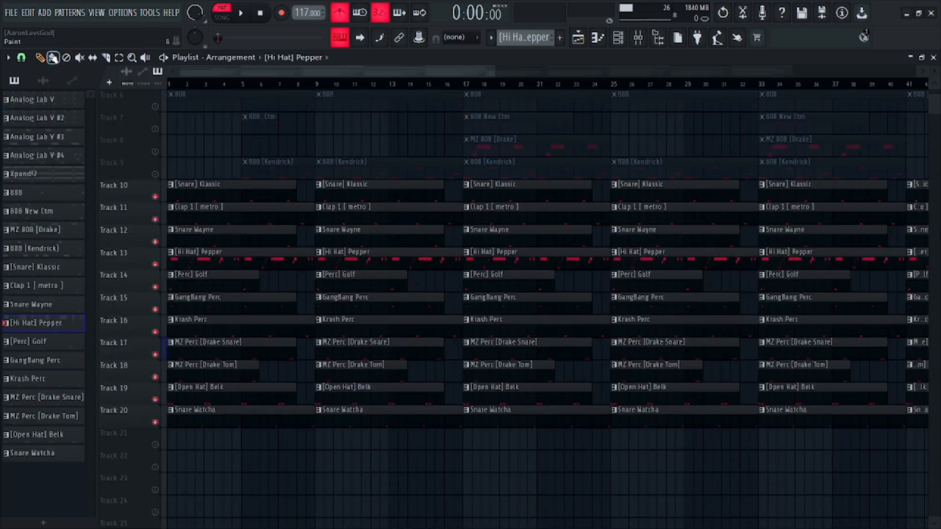
{"action": "scroll", "coordinate": [205, 199], "scroll_direction": "up", "scroll_amount": 5}
{"action": "left_click", "coordinate": [182, 101]}
{"action": "left_click", "coordinate": [155, 106]}
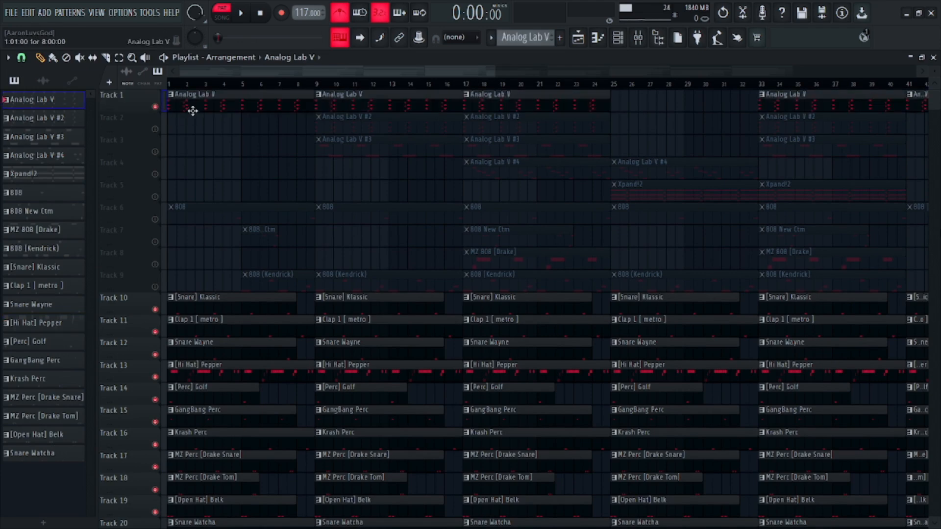
{"action": "key", "text": "F6"}
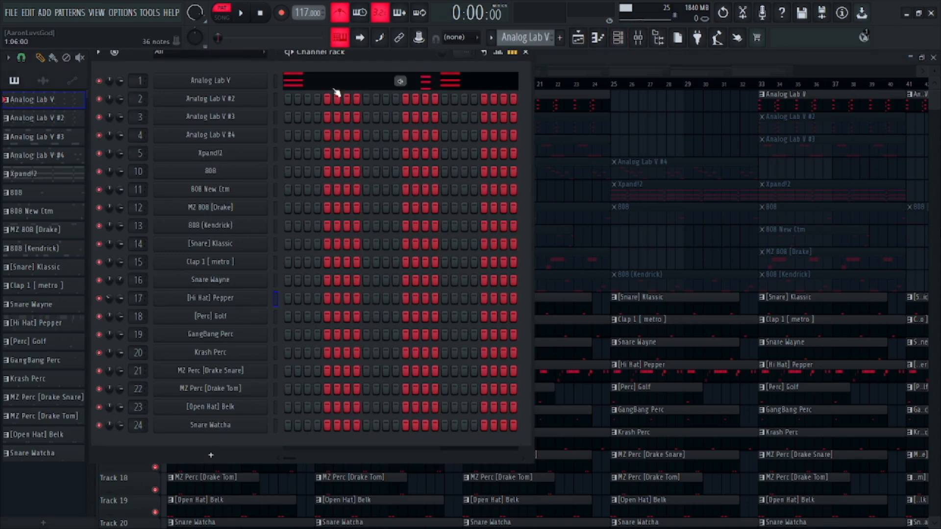
{"action": "key", "text": "F7"}
{"action": "scroll", "coordinate": [304, 92], "scroll_direction": "down", "scroll_amount": 2}
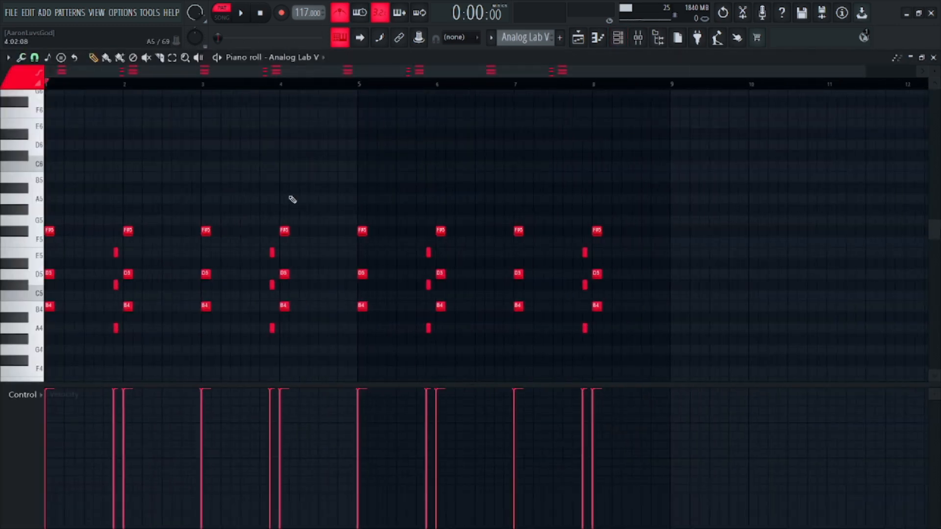
- Draw a one-bar chord of B4, D5 and F#5 at bar 9 of the Analog Lab V pattern
{"action": "left_click_drag", "start_coordinate": [513, 70], "coordinate": [539, 74]}
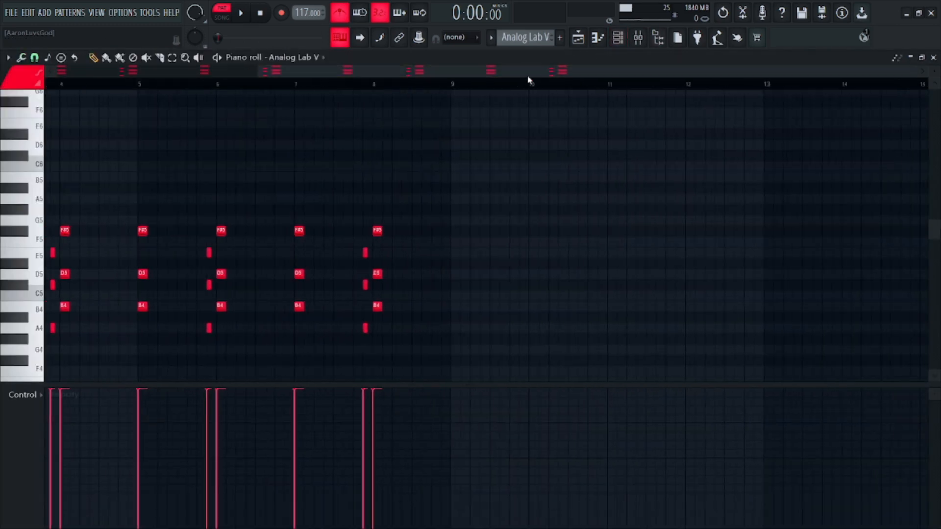
{"action": "scroll", "coordinate": [539, 74], "scroll_direction": "up", "scroll_amount": 2}
{"action": "left_click", "coordinate": [315, 308]}
{"action": "left_click_drag", "start_coordinate": [318, 308], "coordinate": [457, 307]}
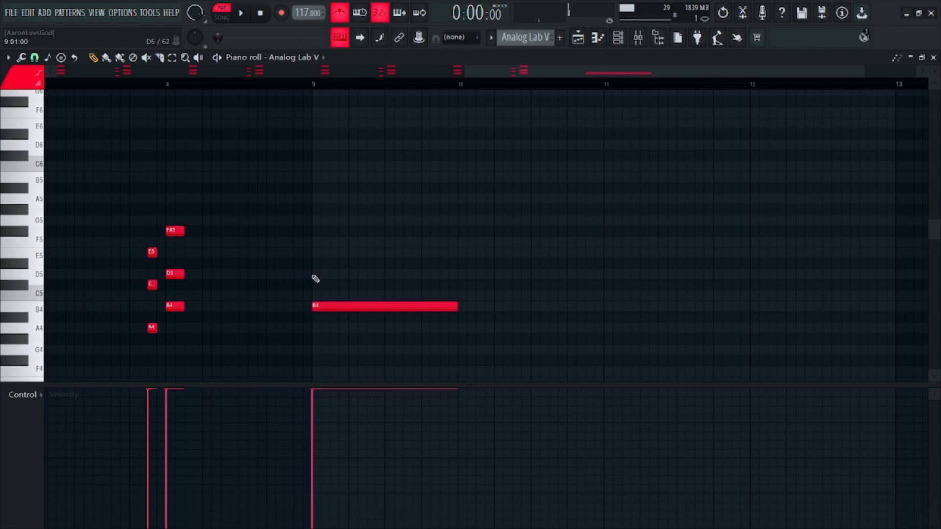
{"action": "left_click", "coordinate": [314, 275]}
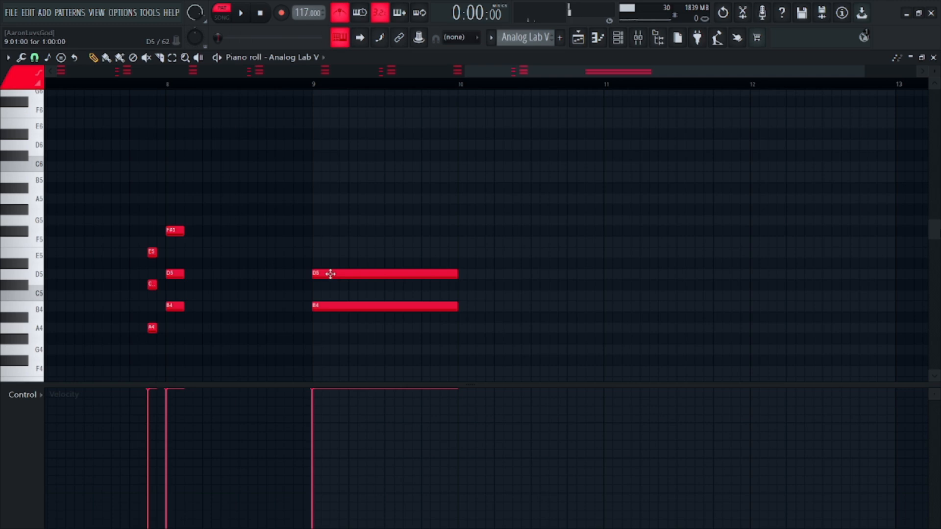
{"action": "left_click", "coordinate": [315, 230]}
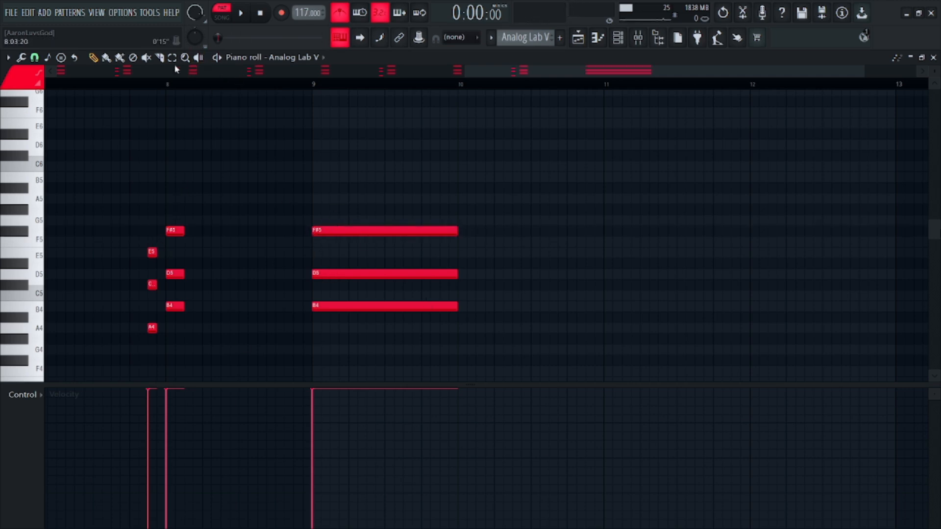
- Audition the short chord just before bar 8 and draw a one-bar chord of A4, C#5 and E5 at bar 10
{"action": "left_click", "coordinate": [151, 222]}
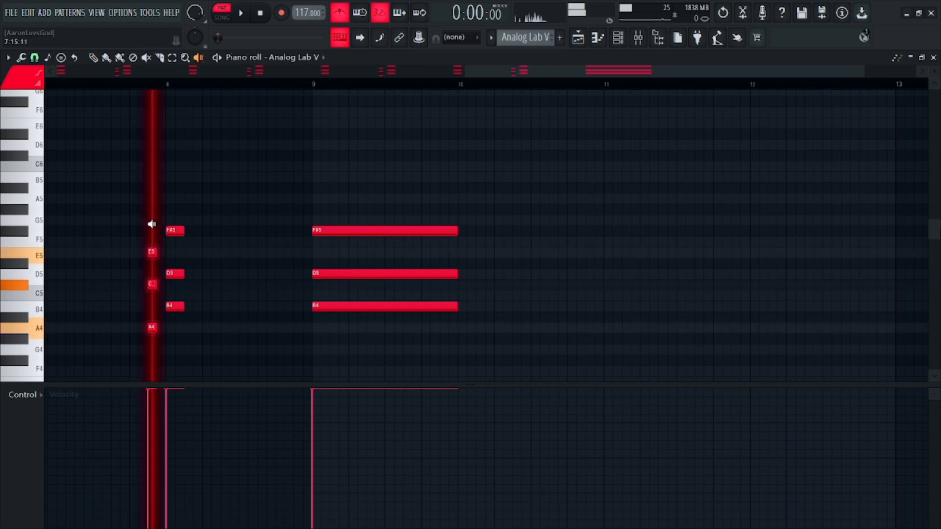
{"action": "left_click", "coordinate": [93, 57]}
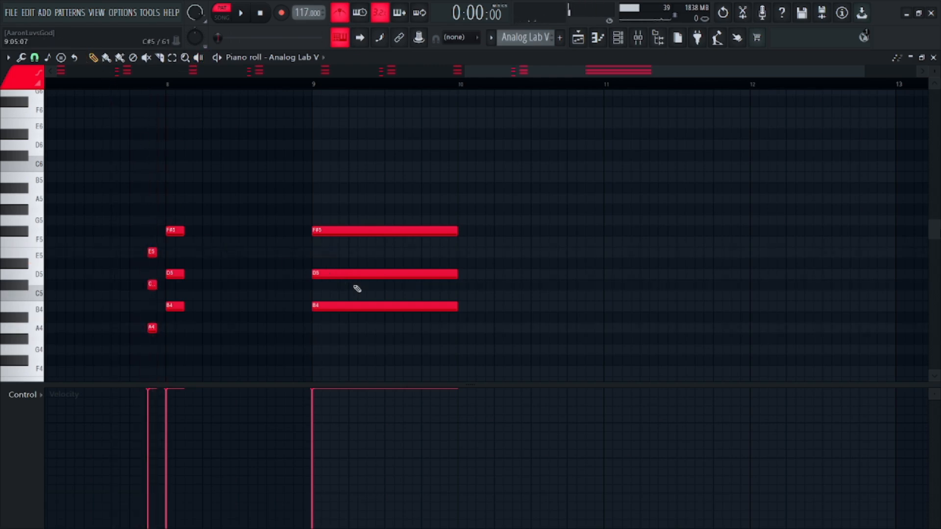
{"action": "left_click", "coordinate": [460, 328]}
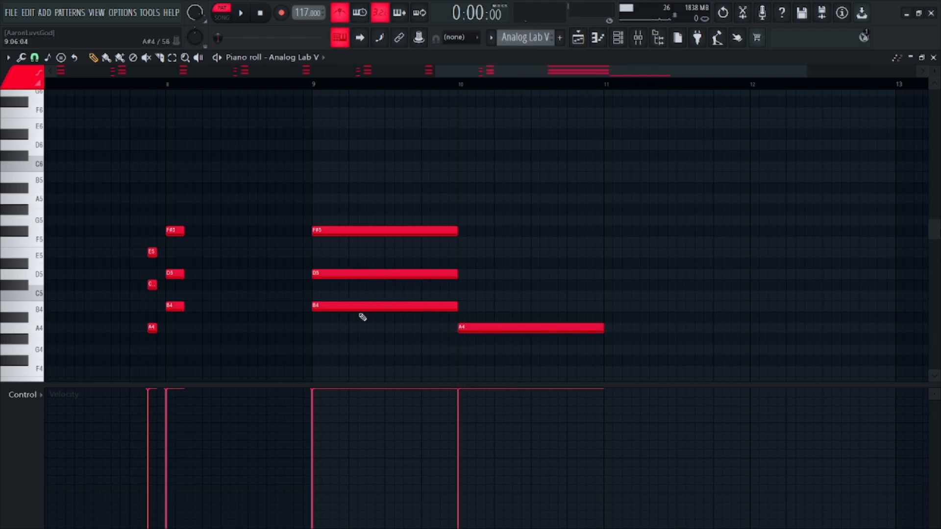
{"action": "left_click", "coordinate": [434, 305]}
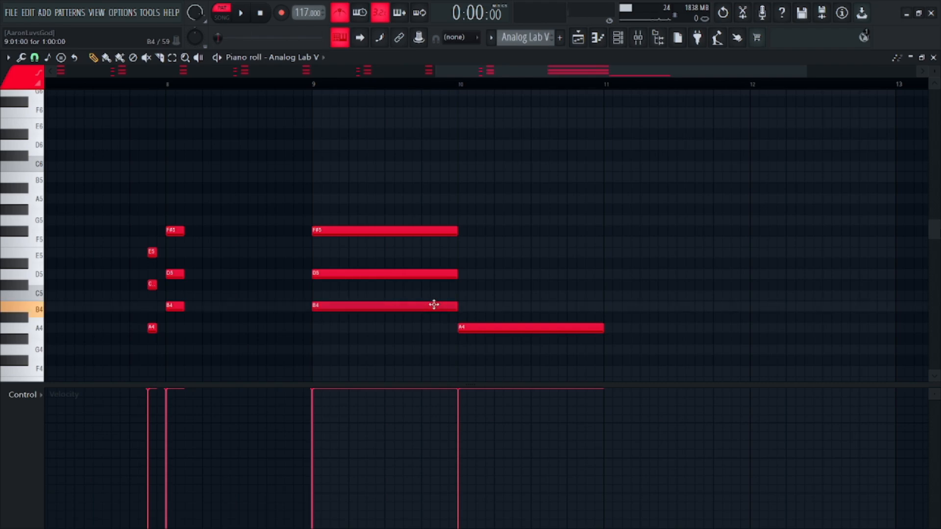
{"action": "left_click", "coordinate": [476, 331]}
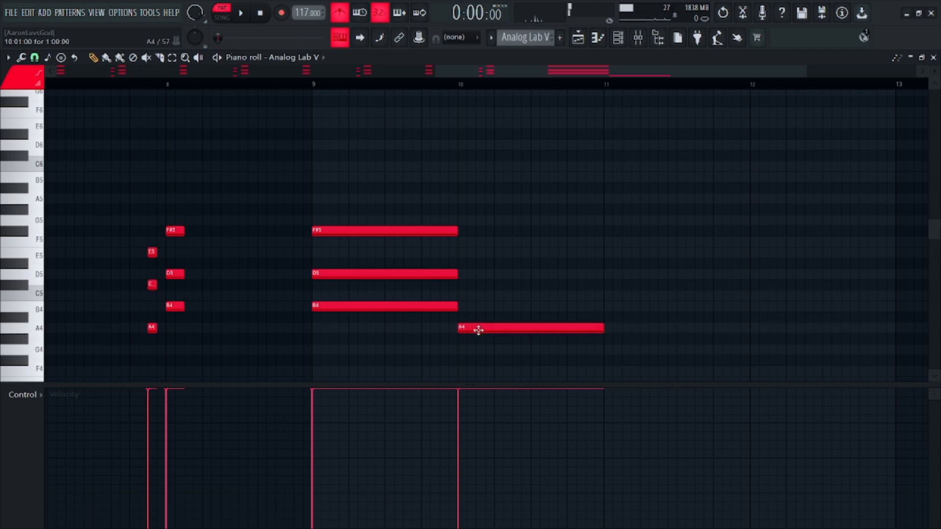
{"action": "left_click", "coordinate": [461, 289]}
{"action": "left_click", "coordinate": [460, 252]}
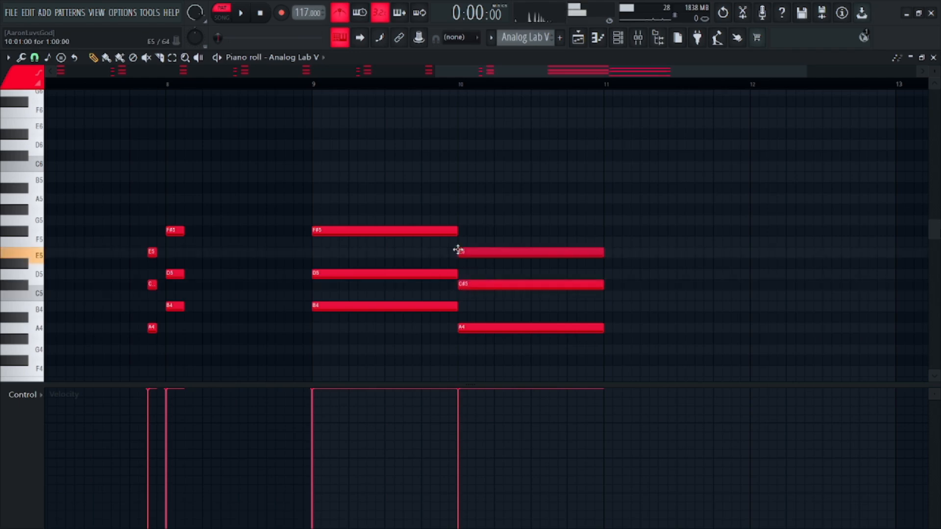
- Play the Analog Lab V pattern from its start and close its piano roll
{"action": "scroll", "coordinate": [469, 74], "scroll_direction": "down", "scroll_amount": 5}
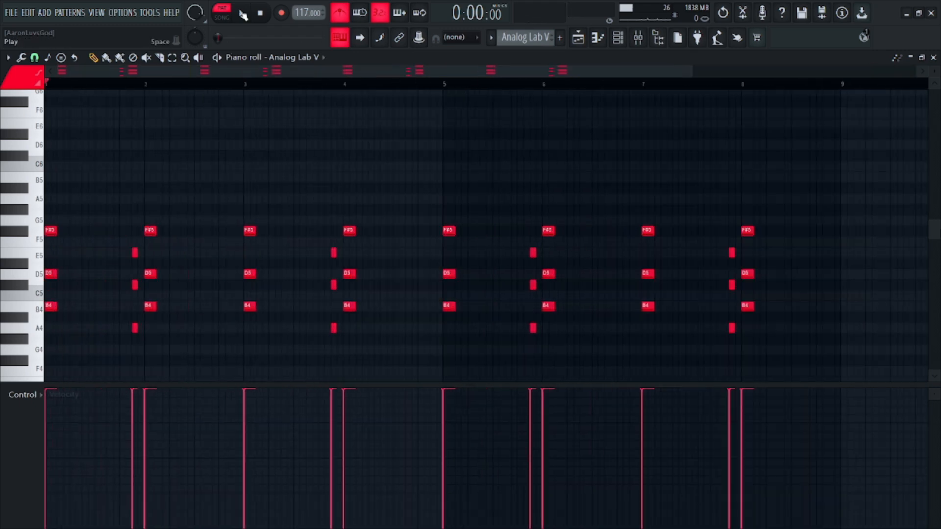
{"action": "left_click", "coordinate": [242, 13]}
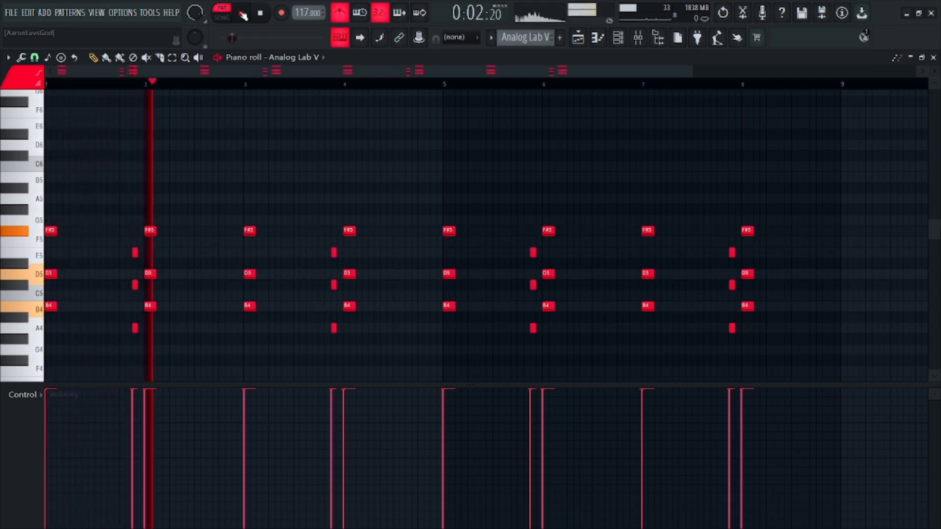
{"action": "left_click", "coordinate": [242, 13]}
{"action": "left_click", "coordinate": [933, 58]}
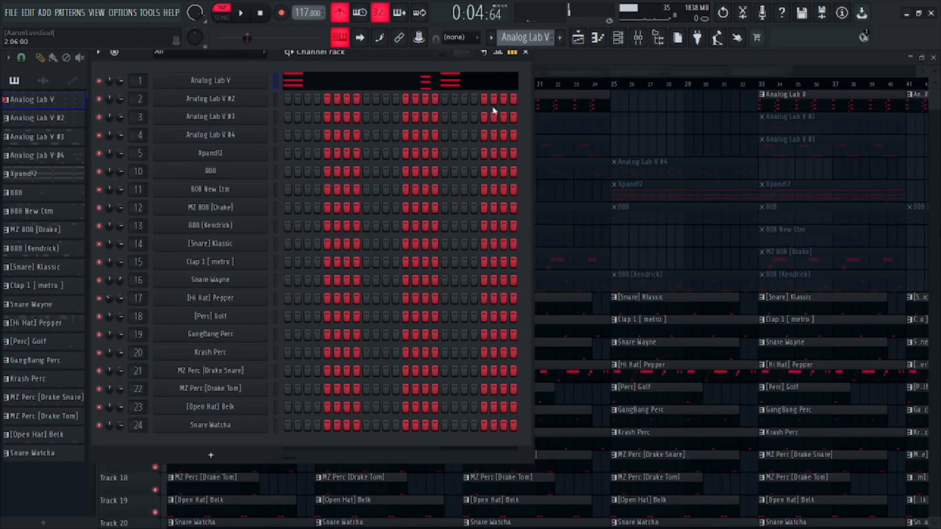
- Examine the Analog Lab V #2 pattern's chords in the piano roll and unmute its playlist track
{"action": "left_click", "coordinate": [573, 121]}
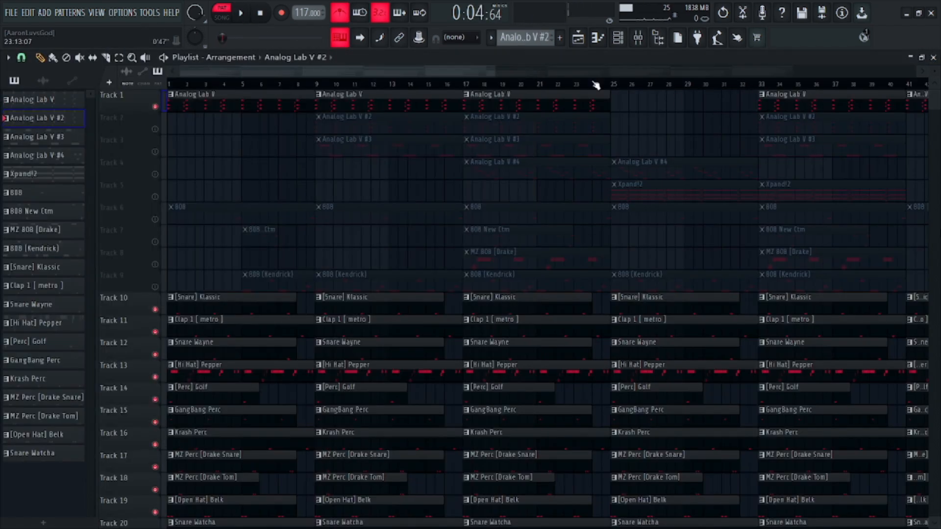
{"action": "left_click", "coordinate": [619, 39]}
{"action": "left_click", "coordinate": [315, 99]}
{"action": "left_click", "coordinate": [261, 15]}
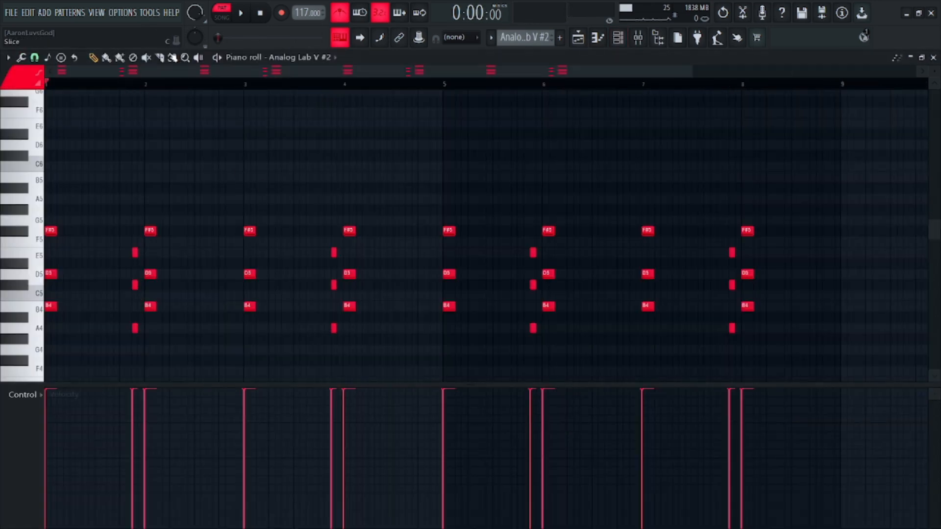
{"action": "left_click", "coordinate": [241, 15]}
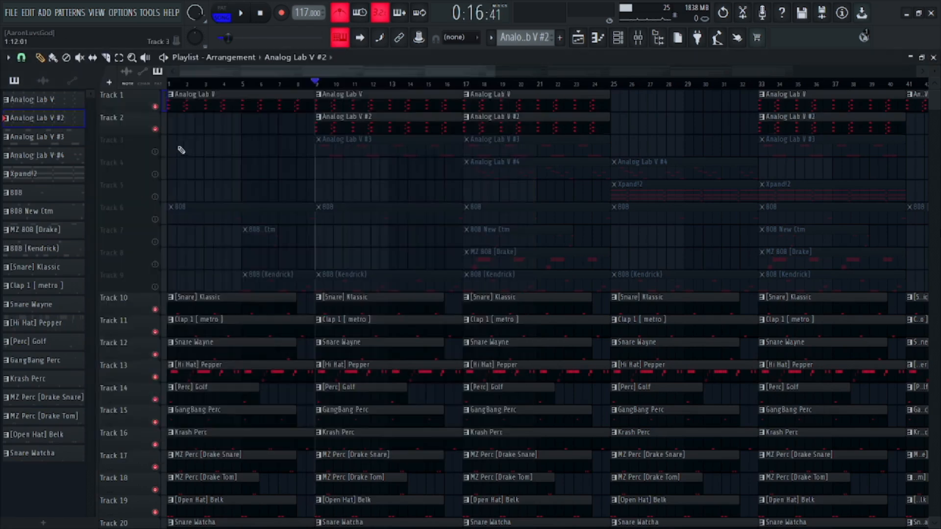
- Unmute the Analog Lab V #3 track, view its notes and play the song from bar 9
{"action": "left_click", "coordinate": [155, 152]}
{"action": "double_click", "coordinate": [369, 143]}
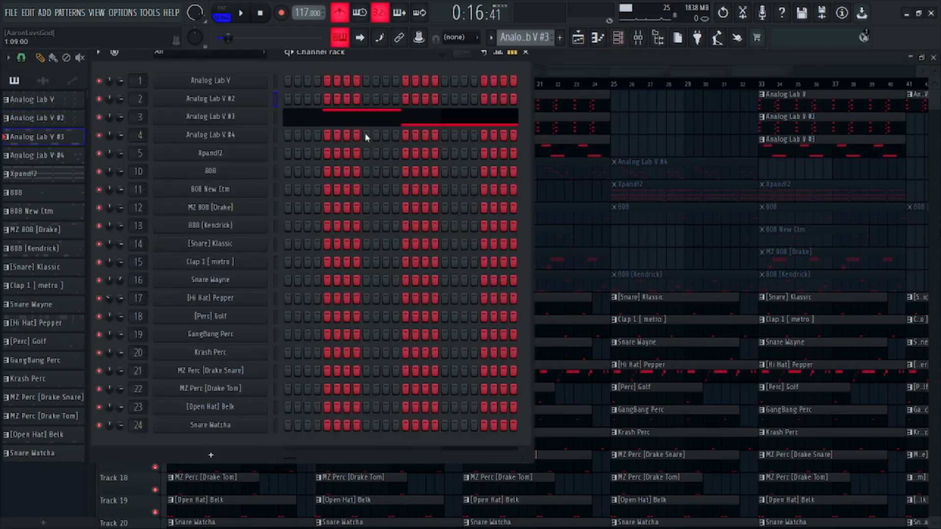
{"action": "left_click", "coordinate": [396, 115]}
{"action": "key", "text": "Escape"}
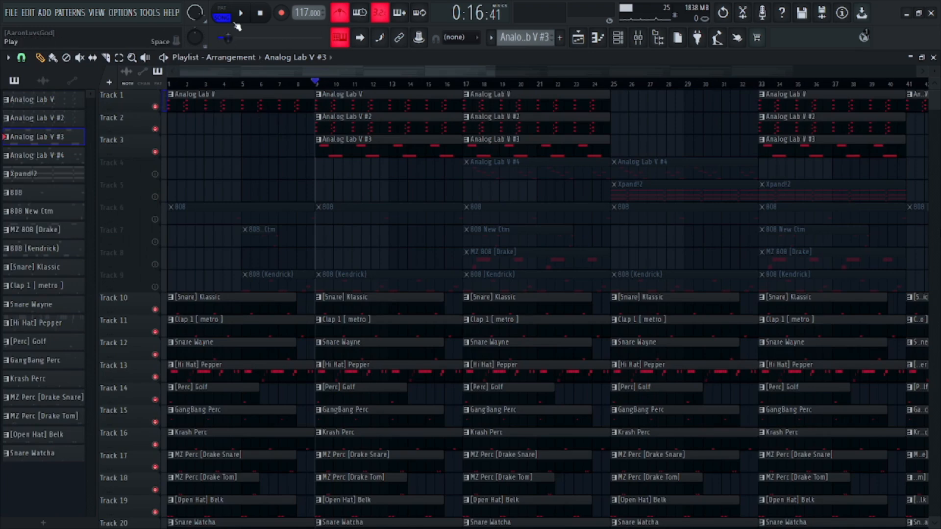
{"action": "key", "text": "space"}
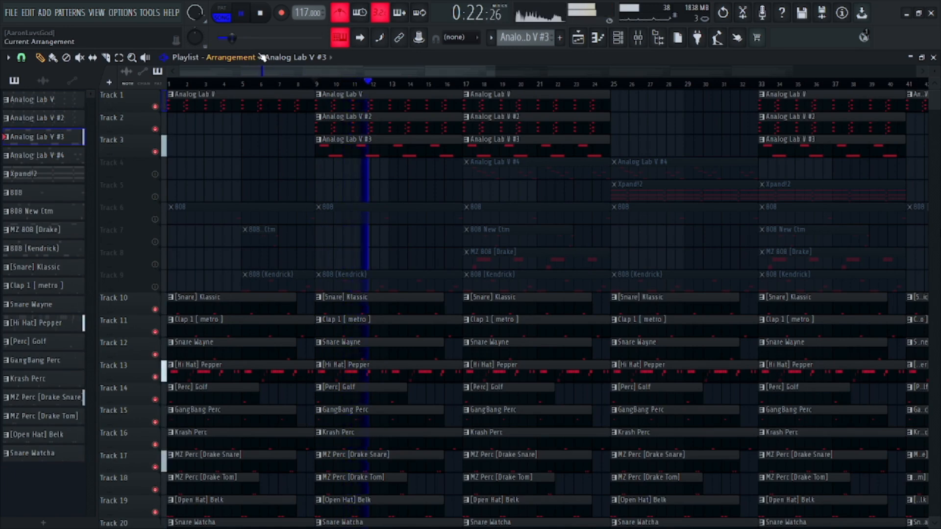
{"action": "key", "text": "space"}
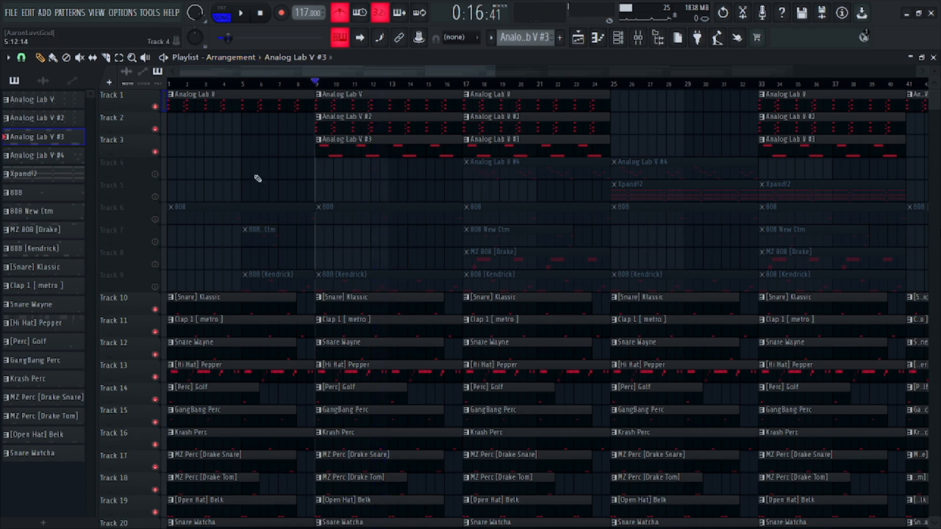
- Unmute the Analog Lab V #4 track and examine its melody notes in the piano roll
{"action": "left_click", "coordinate": [155, 174]}
{"action": "left_click", "coordinate": [464, 84]}
{"action": "left_click", "coordinate": [503, 164]}
{"action": "left_click", "coordinate": [618, 38]}
{"action": "left_click", "coordinate": [396, 133]}
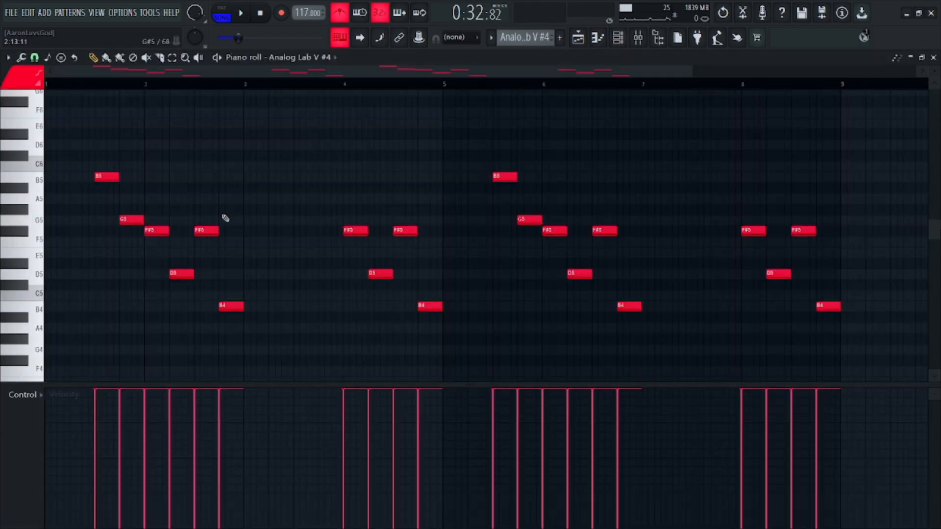
{"action": "scroll", "coordinate": [145, 240], "scroll_direction": "up", "scroll_amount": 1}
{"action": "scroll", "coordinate": [145, 240], "scroll_direction": "down", "scroll_amount": 1}
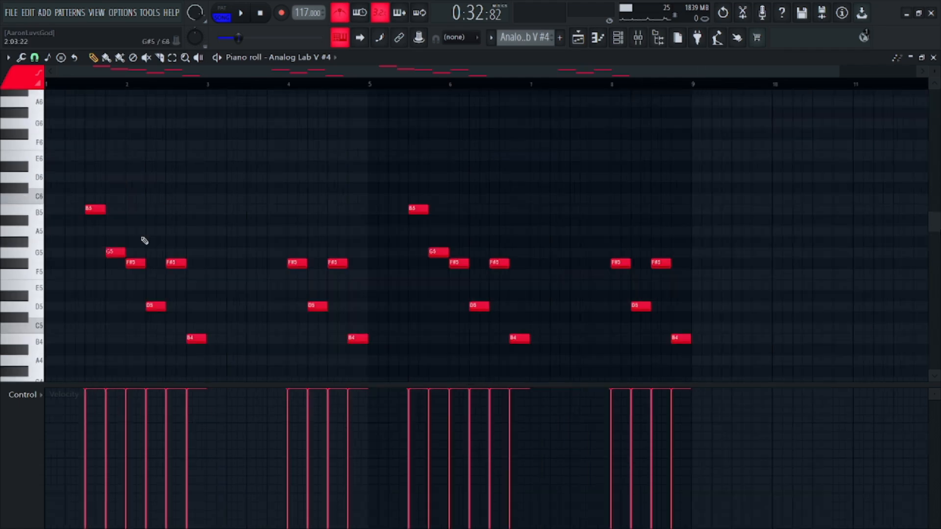
{"action": "scroll", "coordinate": [111, 104], "scroll_direction": "down", "scroll_amount": 1}
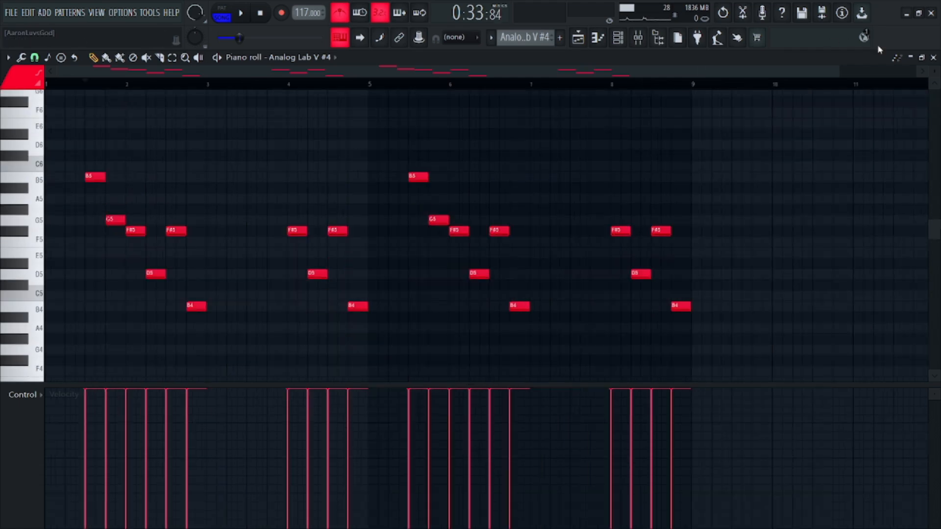
- Play the song from the Analog Lab V #4 melody's first note and return the playhead to bar 17
{"action": "left_click", "coordinate": [933, 58]}
{"action": "left_click", "coordinate": [564, 99]}
{"action": "key", "text": "space"}
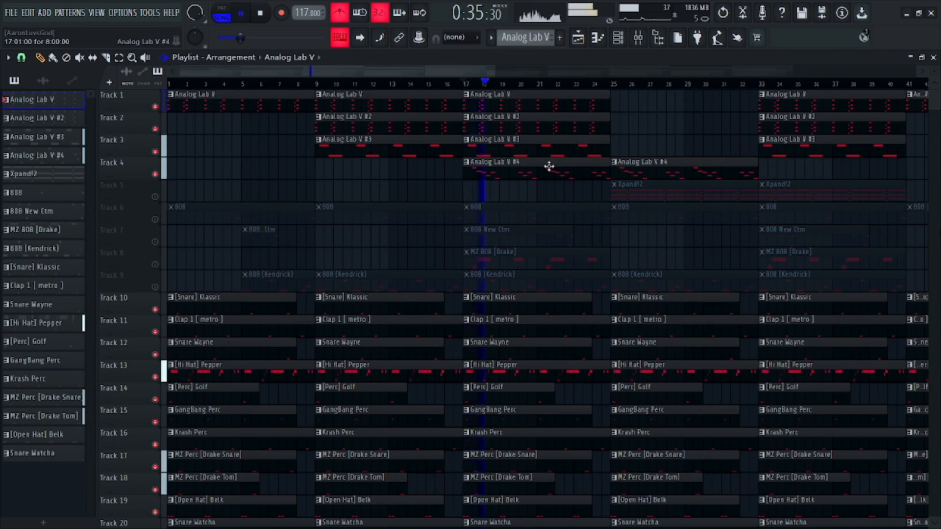
{"action": "left_click", "coordinate": [242, 13]}
{"action": "left_click", "coordinate": [506, 168]}
{"action": "left_click", "coordinate": [472, 84]}
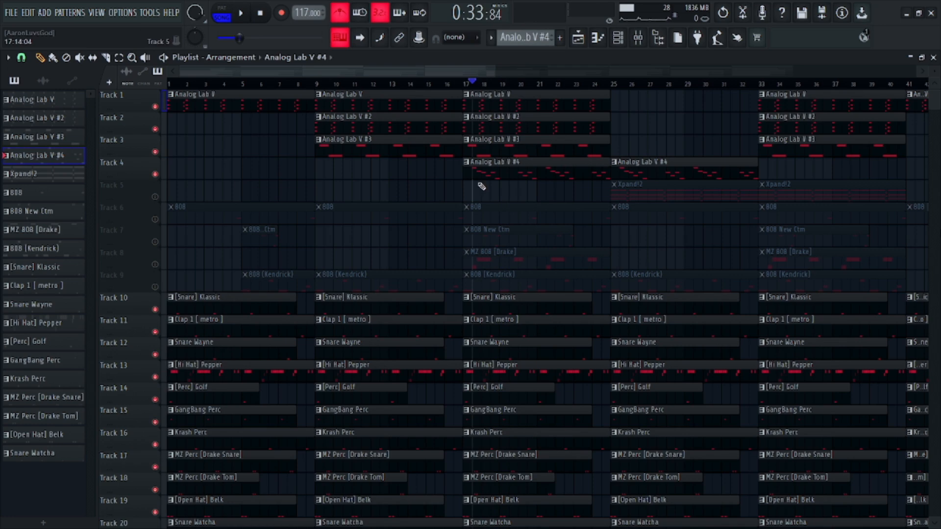
{"action": "left_click", "coordinate": [465, 84]}
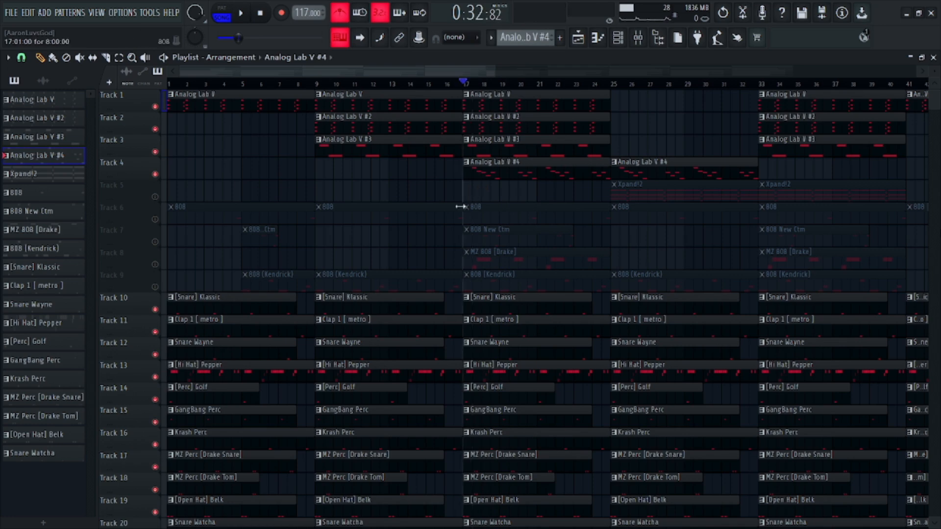
- Unmute the 808 (Kendrick) track and open its bar 17 pattern in the piano roll
{"action": "left_click", "coordinate": [155, 287]}
{"action": "left_click", "coordinate": [527, 276]}
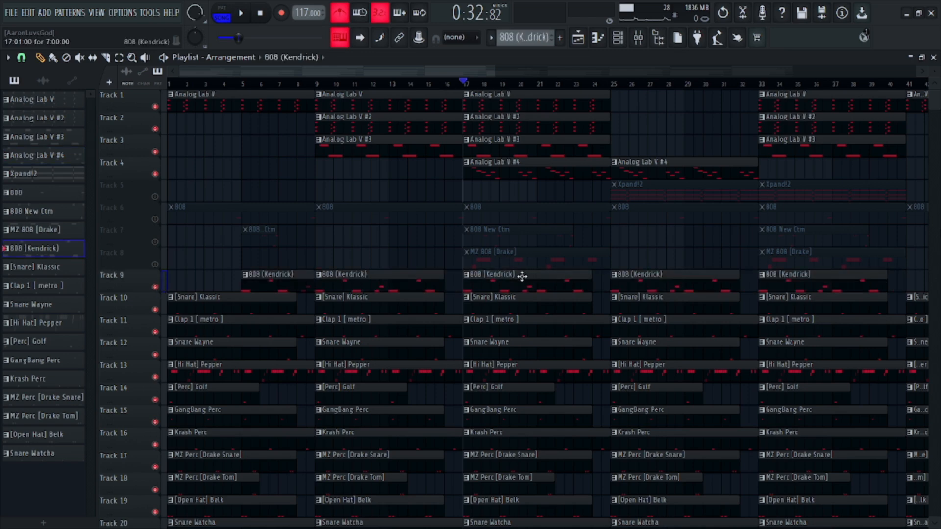
{"action": "double_click", "coordinate": [521, 276]}
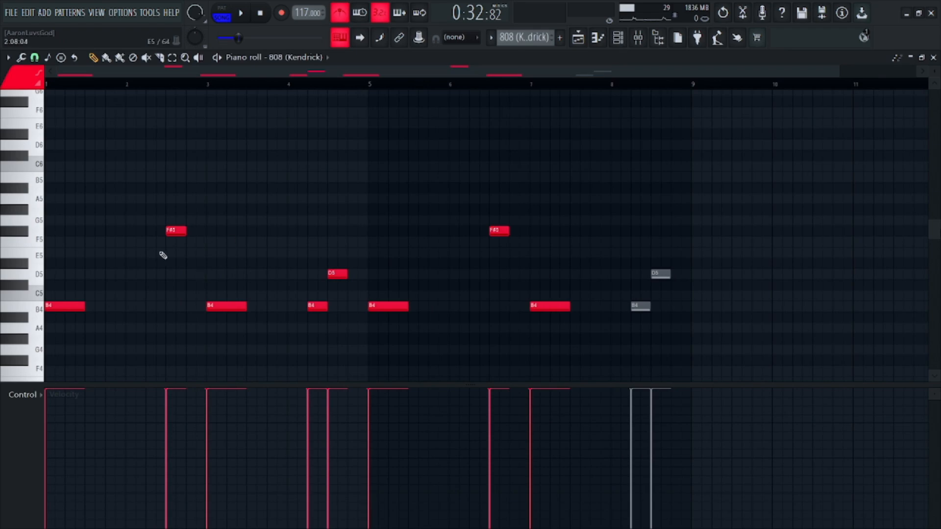
- Audition the first B4 note of the 808 (Kendrick) pattern and return to the playlist
{"action": "left_click", "coordinate": [71, 306]}
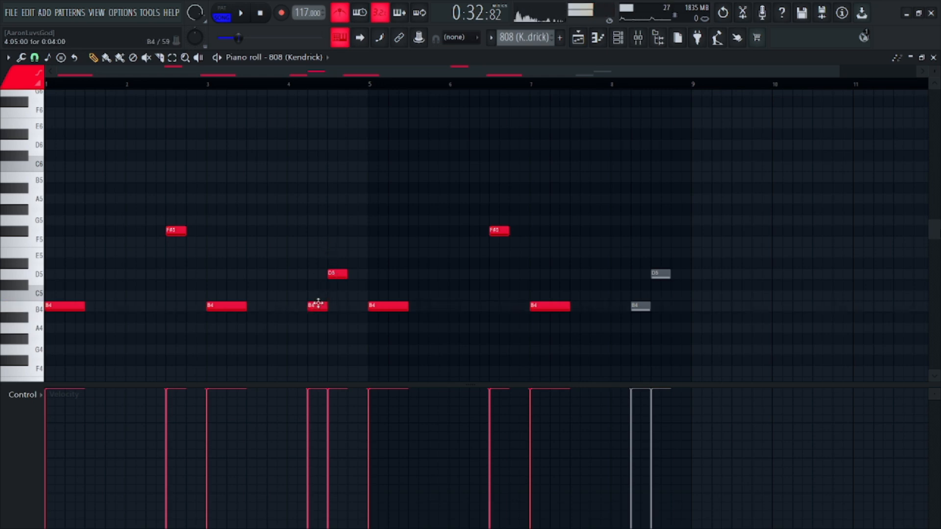
{"action": "key", "text": "F5"}
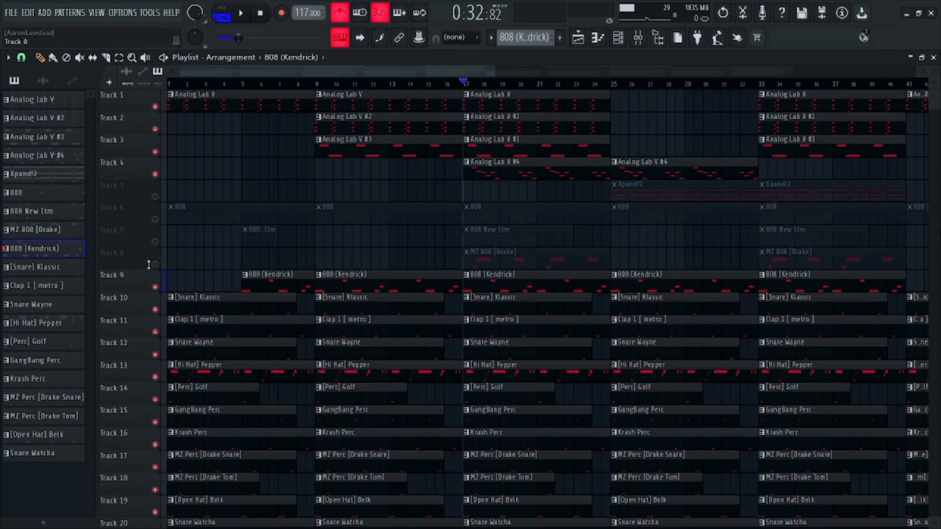
- Unmute the 808 track on Track 6 and audition its 808.wav sample in the channel's sampler
{"action": "left_click", "coordinate": [155, 218]}
{"action": "left_click", "coordinate": [484, 209]}
{"action": "left_click", "coordinate": [618, 37]}
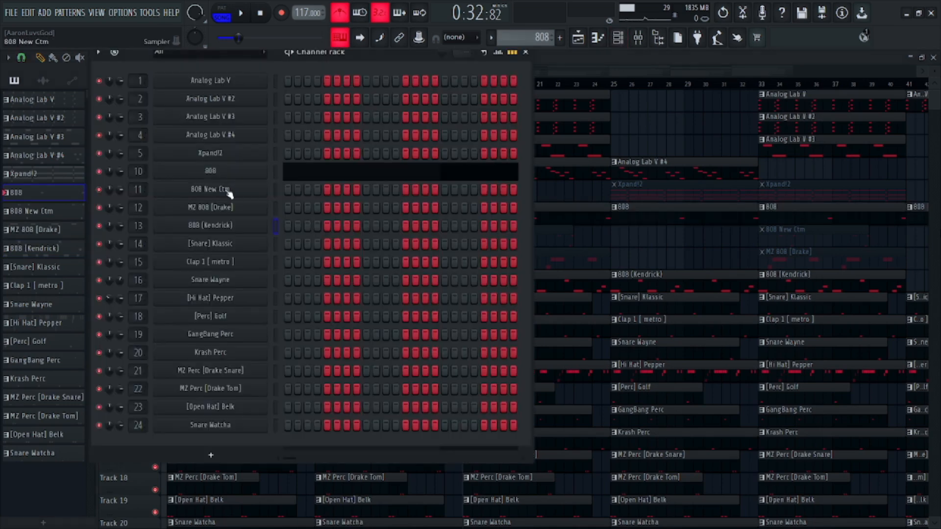
{"action": "left_click", "coordinate": [212, 173]}
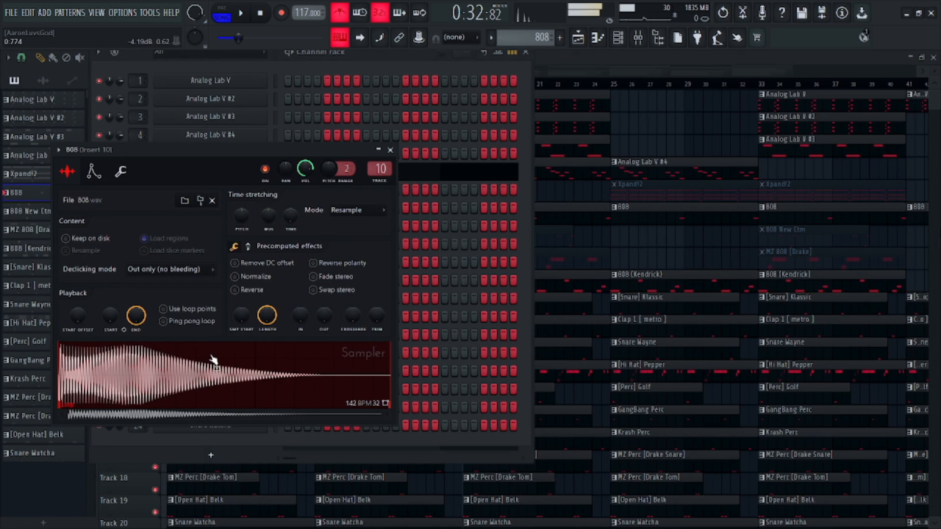
{"action": "key", "text": "F5"}
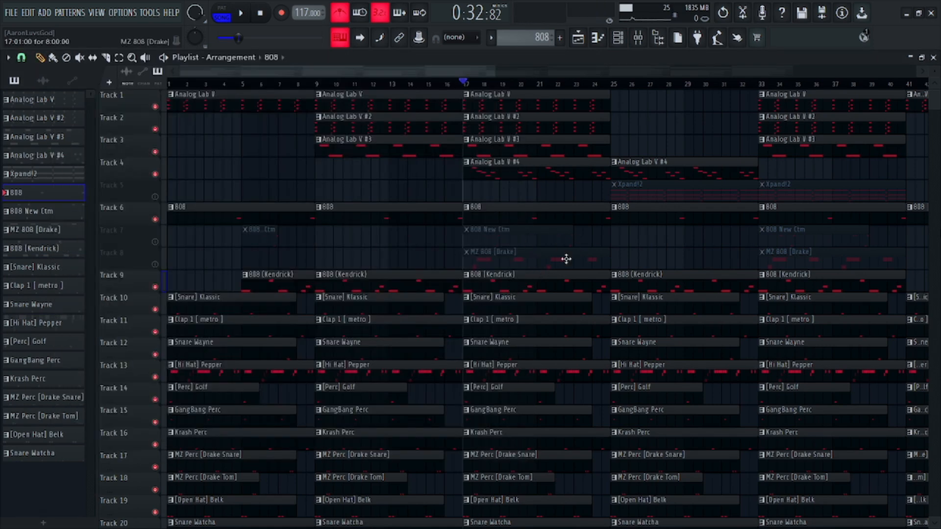
- Play the song from bar 17 with the 808 track active and stop it
{"action": "key", "text": "space"}
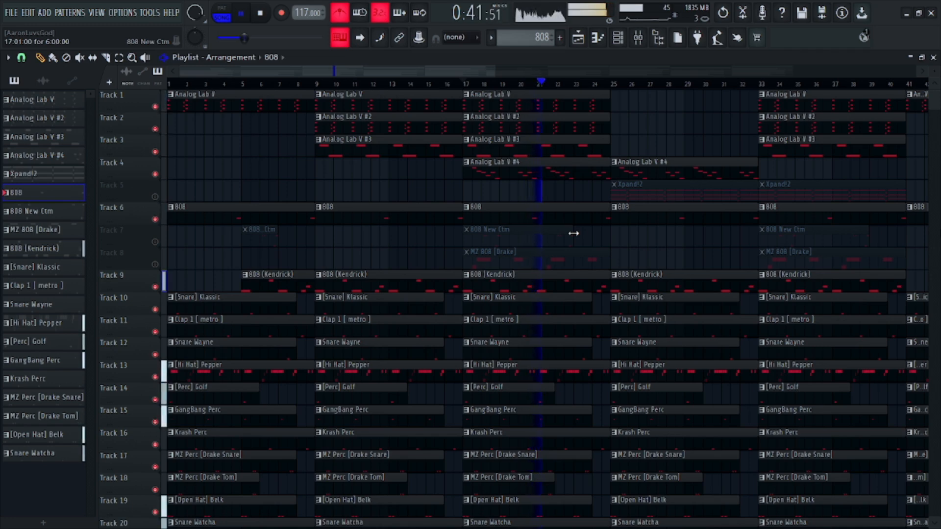
{"action": "key", "text": "space"}
- Unmute the MZ 808 [Drake] track, examine its notes in the piano roll and return to the playlist
{"action": "scroll", "coordinate": [580, 317], "scroll_direction": "down", "scroll_amount": 5}
{"action": "scroll", "coordinate": [580, 317], "scroll_direction": "up", "scroll_amount": 5}
{"action": "left_click_drag", "start_coordinate": [320, 74], "coordinate": [378, 74]}
{"action": "scroll", "coordinate": [333, 86], "scroll_direction": "up", "scroll_amount": 3}
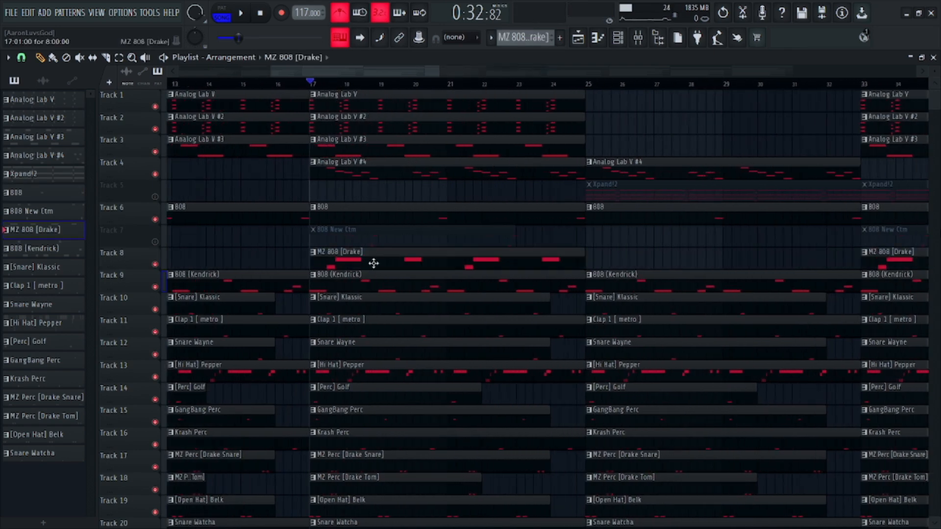
{"action": "key", "text": "F7"}
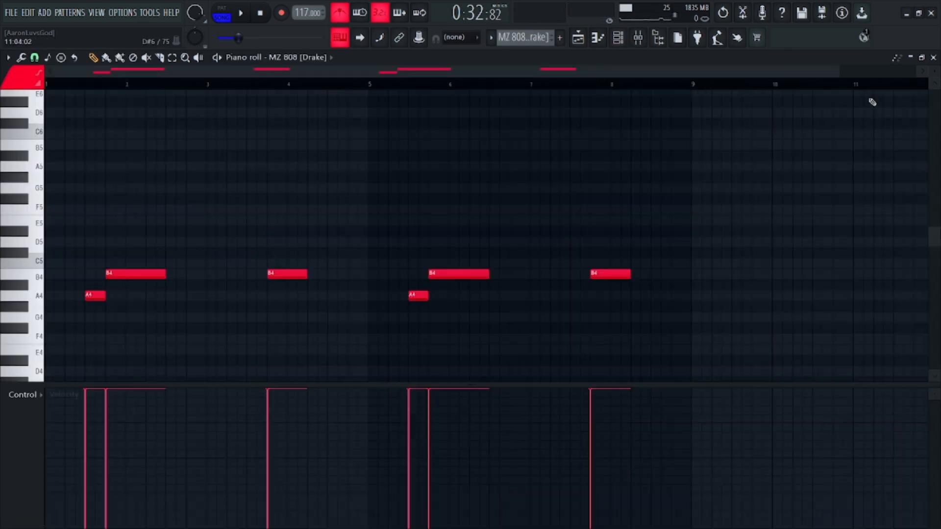
{"action": "left_click", "coordinate": [933, 57]}
{"action": "key", "text": "F6"}
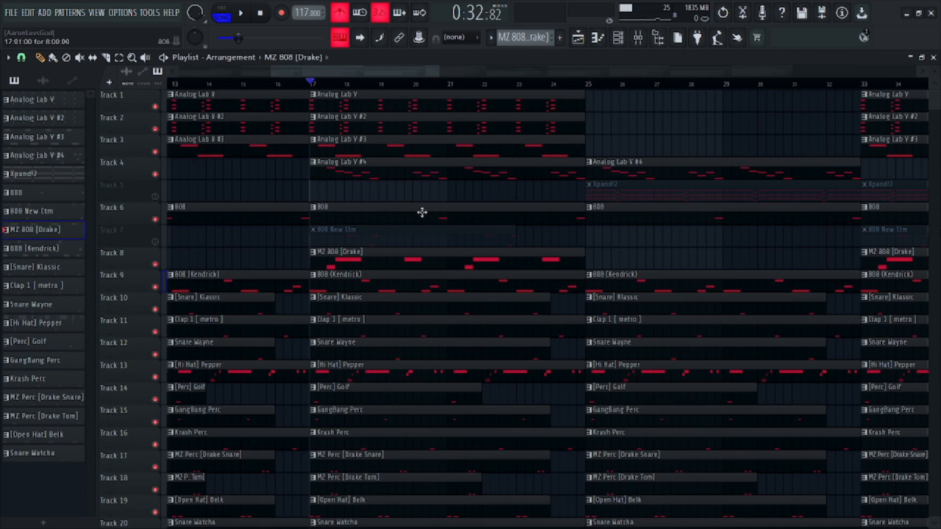
- Play the song from bar 17 with the MZ 808 [Drake] track active and return the playhead to bar 17
{"action": "left_click", "coordinate": [243, 16]}
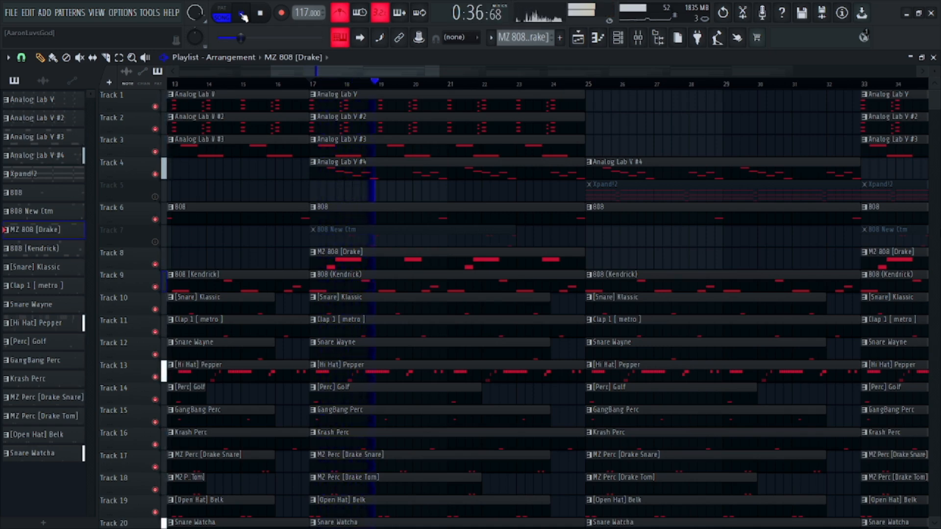
{"action": "left_click", "coordinate": [243, 16]}
{"action": "left_click", "coordinate": [313, 84]}
- Unmute the 808 New Ctm track and audition its sample in the channel's sampler
{"action": "scroll", "coordinate": [320, 87], "scroll_direction": "down", "scroll_amount": 1}
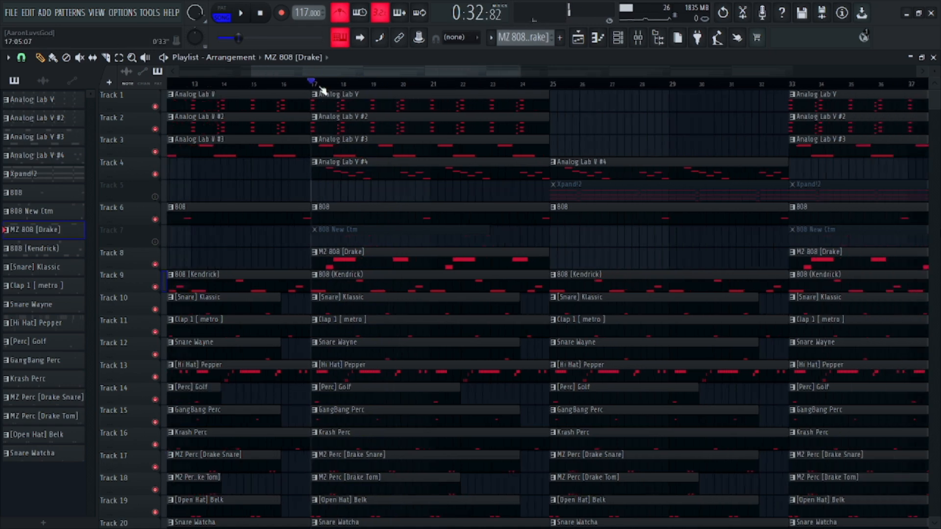
{"action": "scroll", "coordinate": [321, 89], "scroll_direction": "down", "scroll_amount": 2}
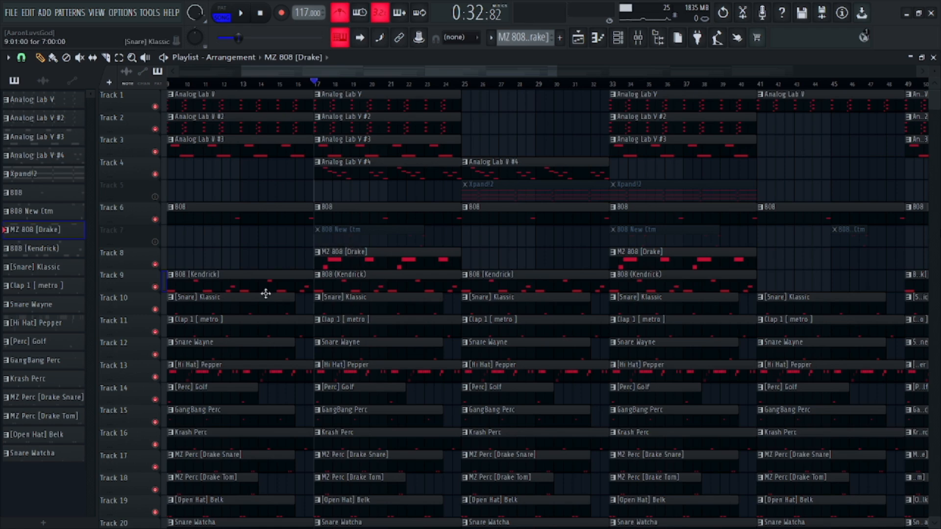
{"action": "left_click", "coordinate": [156, 243]}
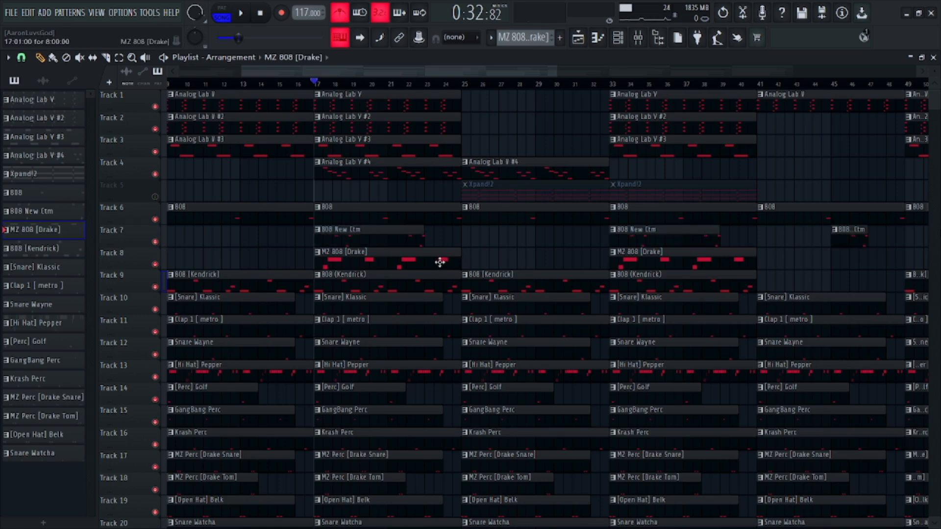
{"action": "left_click", "coordinate": [340, 243]}
{"action": "left_click", "coordinate": [618, 38]}
{"action": "left_click", "coordinate": [226, 190]}
{"action": "left_click", "coordinate": [163, 353]}
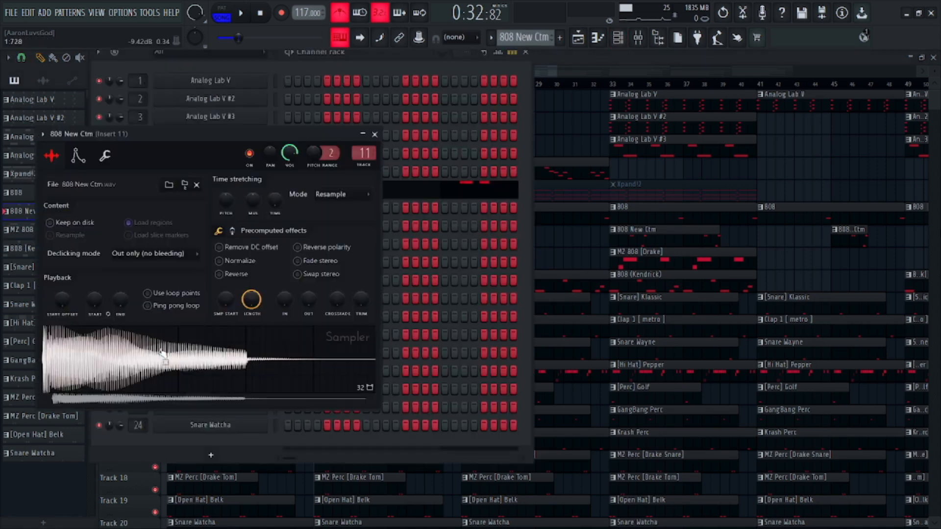
- Examine the 808 New Ctm notes in the piano roll and return to the playlist
{"action": "left_click", "coordinate": [447, 195]}
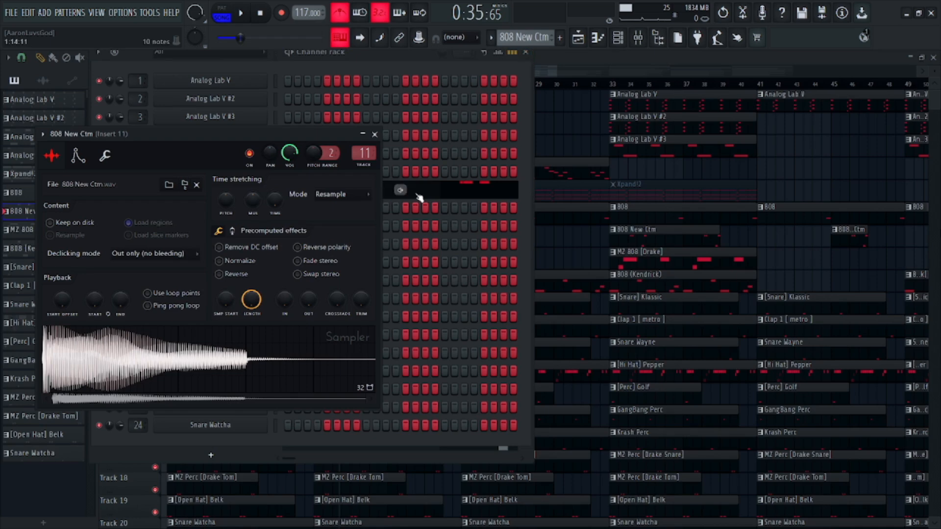
{"action": "left_click", "coordinate": [419, 196]}
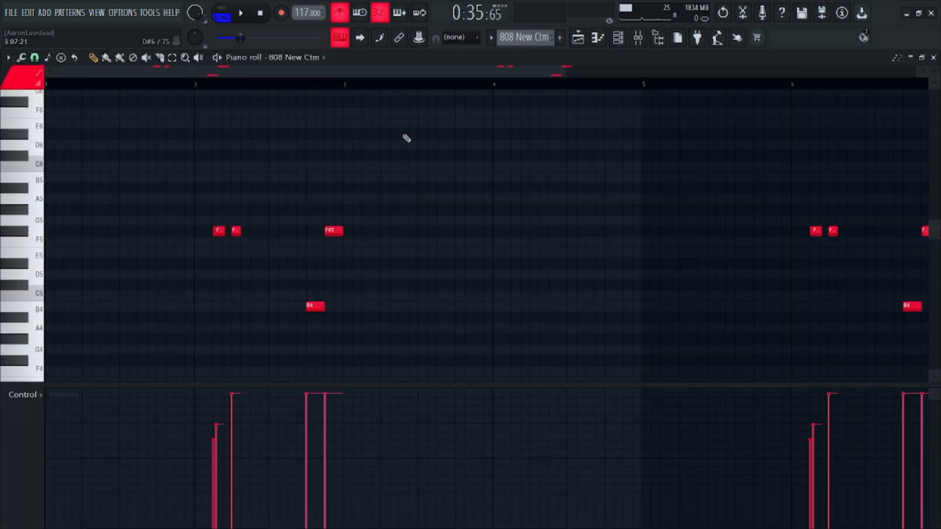
{"action": "left_click", "coordinate": [934, 58]}
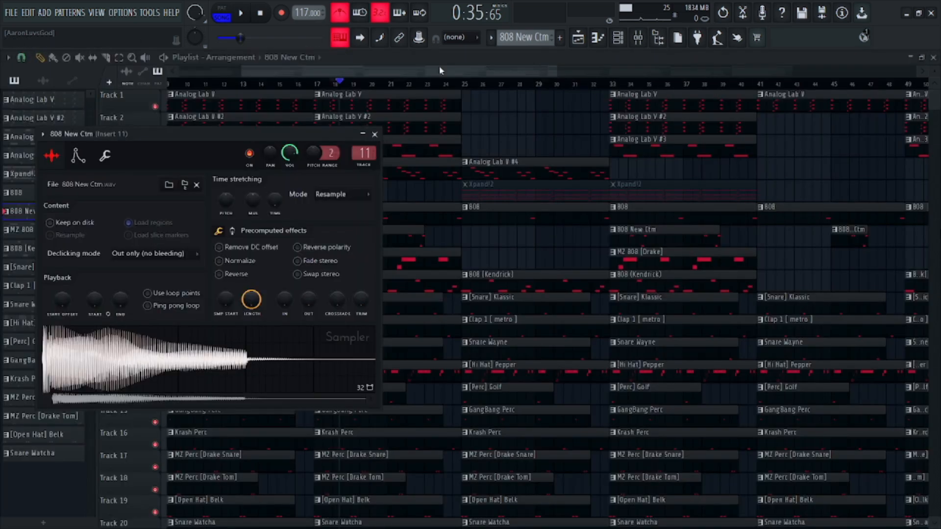
{"action": "double_click", "coordinate": [356, 65]}
- Play the bar 17 section with the 808 New Ctm track active and stop it
{"action": "left_click_drag", "start_coordinate": [411, 69], "coordinate": [377, 67]}
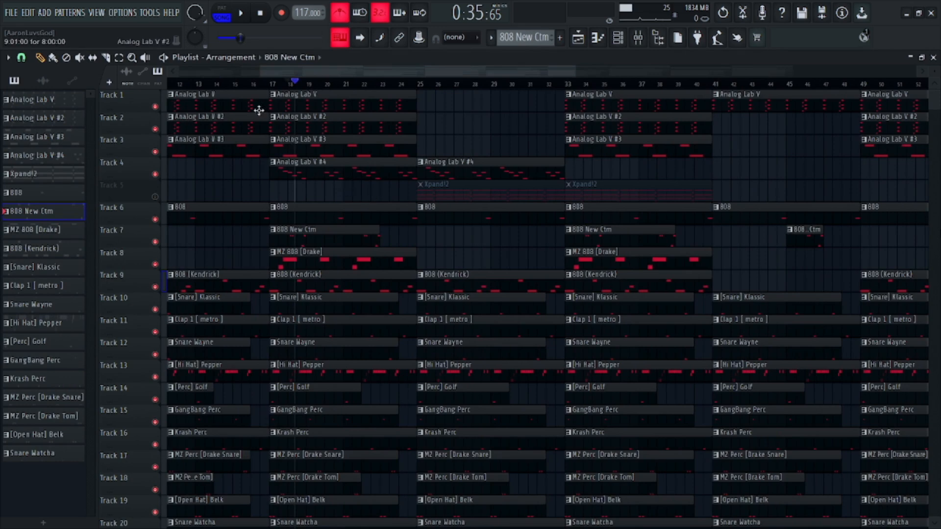
{"action": "left_click", "coordinate": [243, 15]}
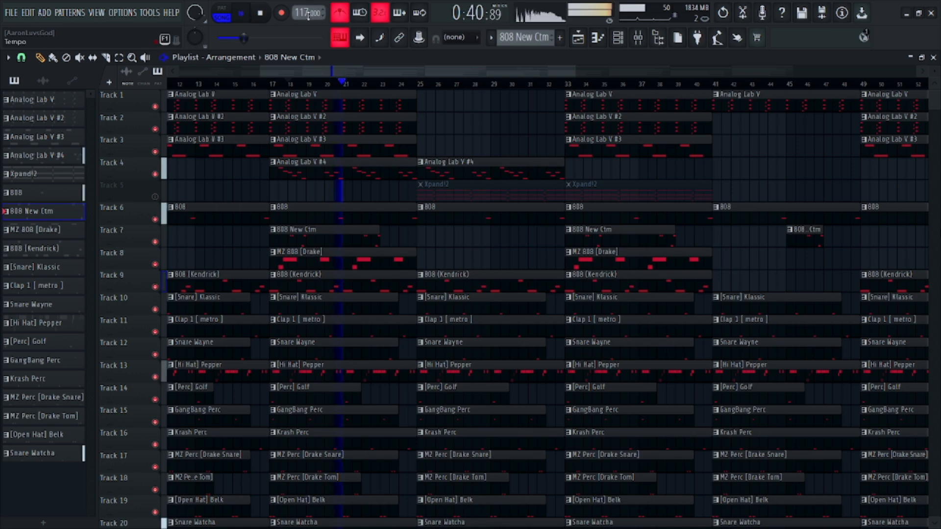
{"action": "left_click", "coordinate": [240, 22]}
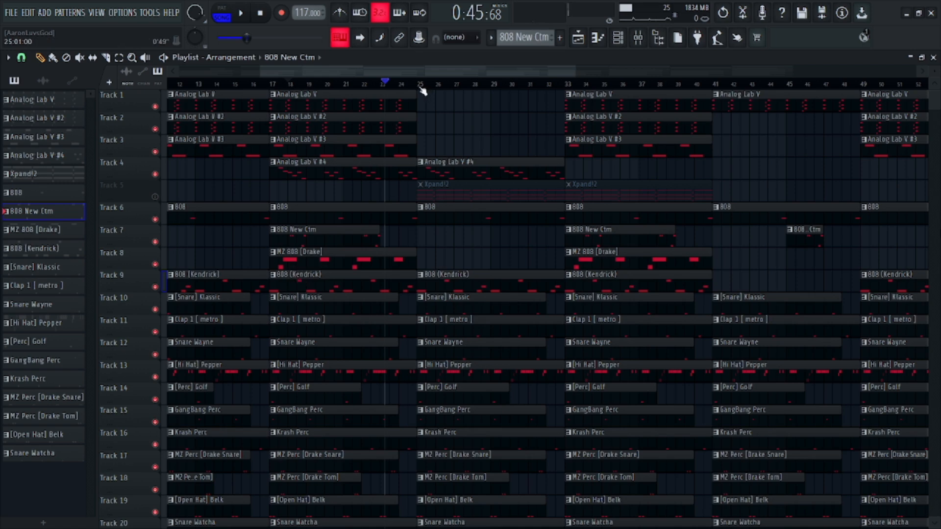
- Select bars 25 to 32 on the timeline and unmute the Xpand!2 track
{"action": "left_click_drag", "start_coordinate": [418, 85], "coordinate": [563, 84]}
{"action": "left_click", "coordinate": [479, 199]}
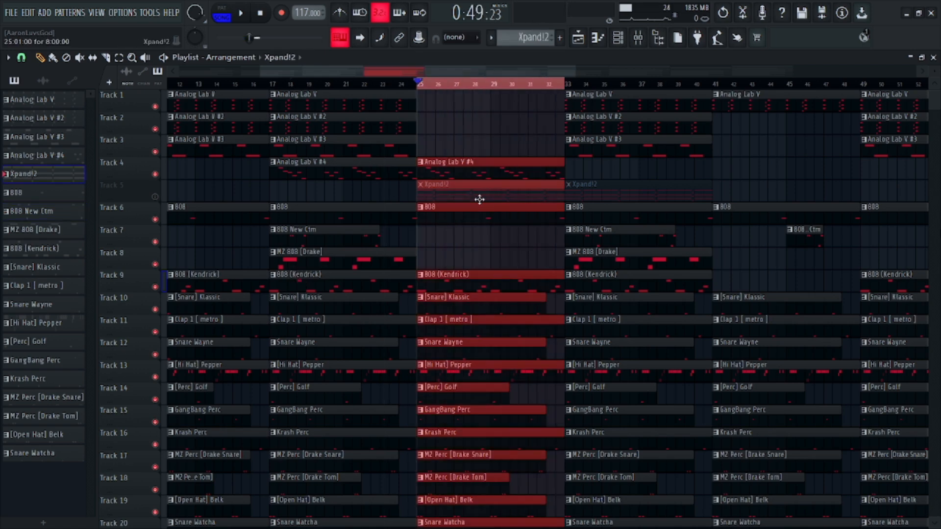
{"action": "left_click", "coordinate": [155, 197]}
- Select the Xpand!2 pattern and open its instrument to view the sound it uses
{"action": "left_click", "coordinate": [618, 38]}
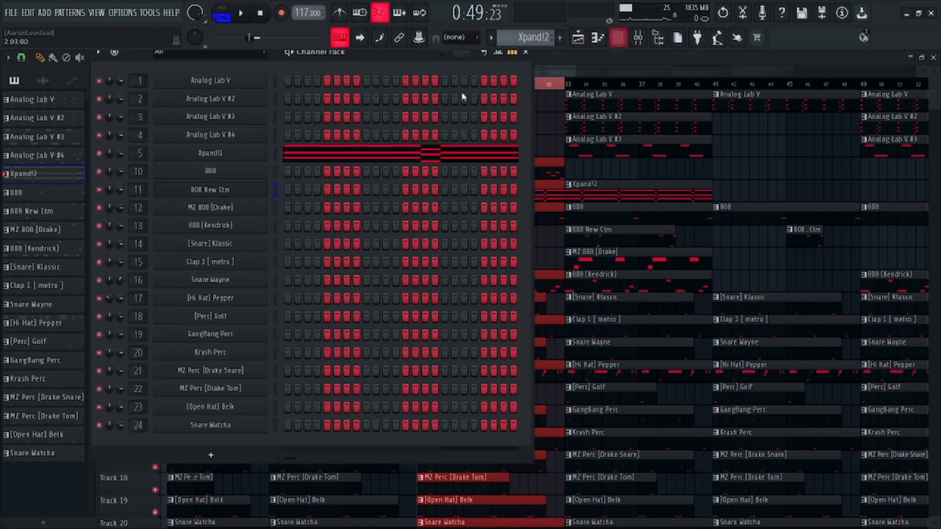
{"action": "left_click", "coordinate": [608, 209]}
{"action": "left_click", "coordinate": [618, 38]}
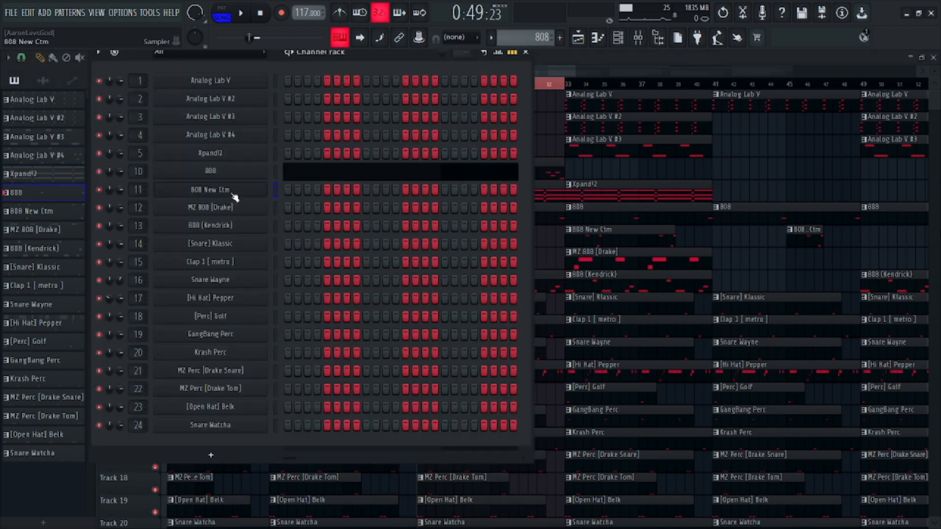
{"action": "left_click", "coordinate": [557, 194]}
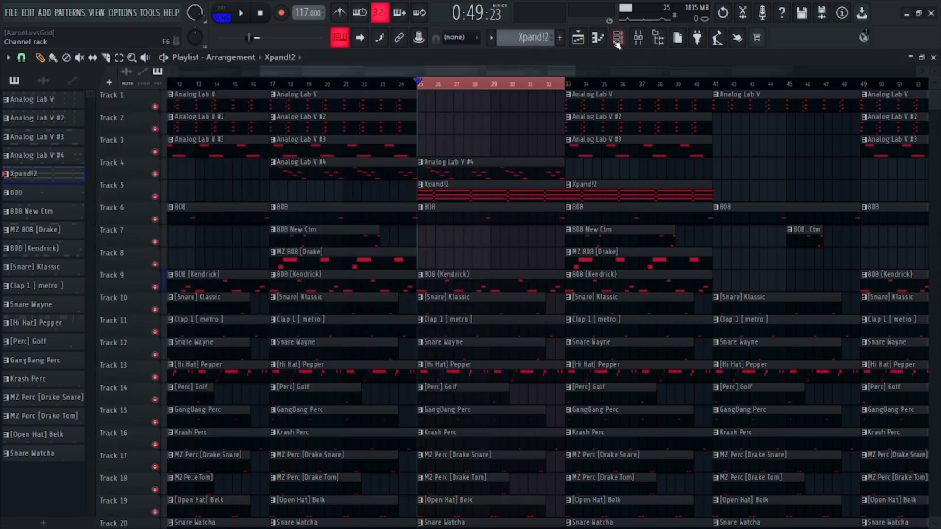
{"action": "left_click", "coordinate": [618, 38]}
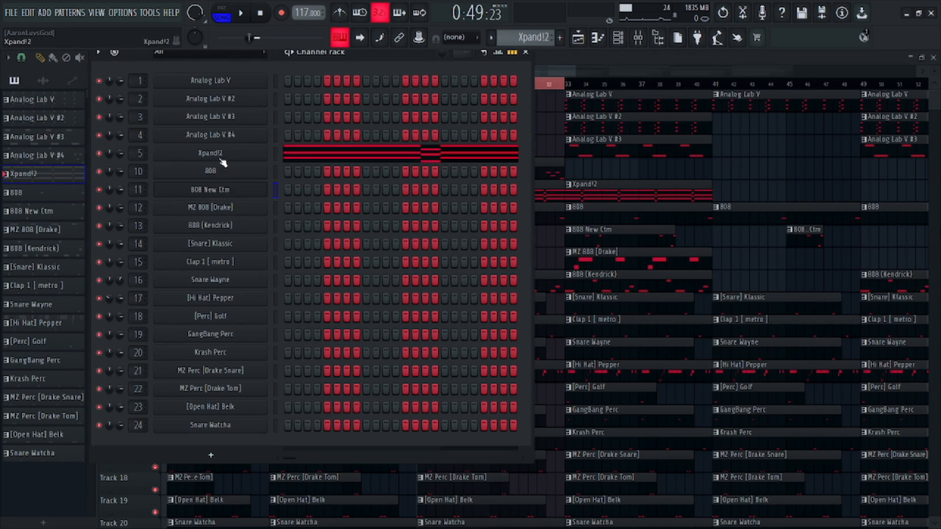
{"action": "left_click", "coordinate": [220, 156]}
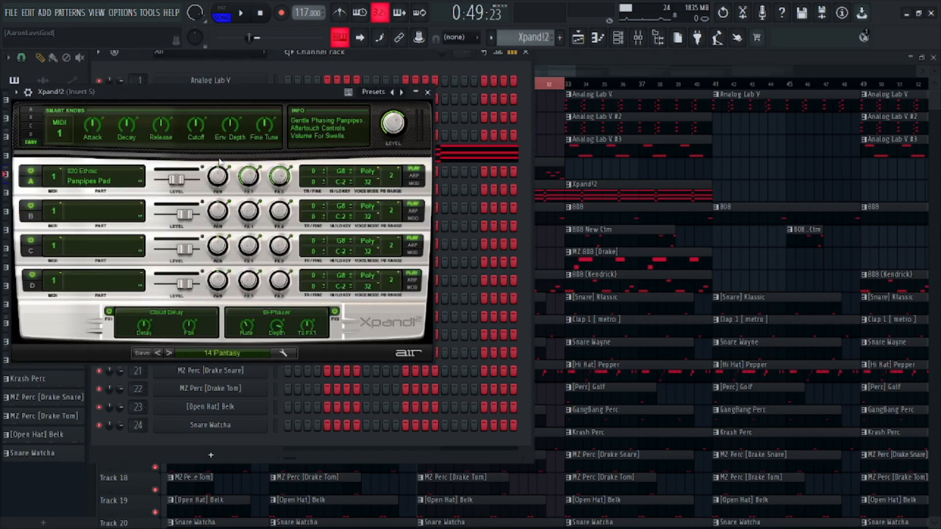
- Examine the Xpand!2 chord notes in the piano roll and play the song from bar 33
{"action": "left_click", "coordinate": [486, 156]}
{"action": "scroll", "coordinate": [288, 90], "scroll_direction": "down", "scroll_amount": 4}
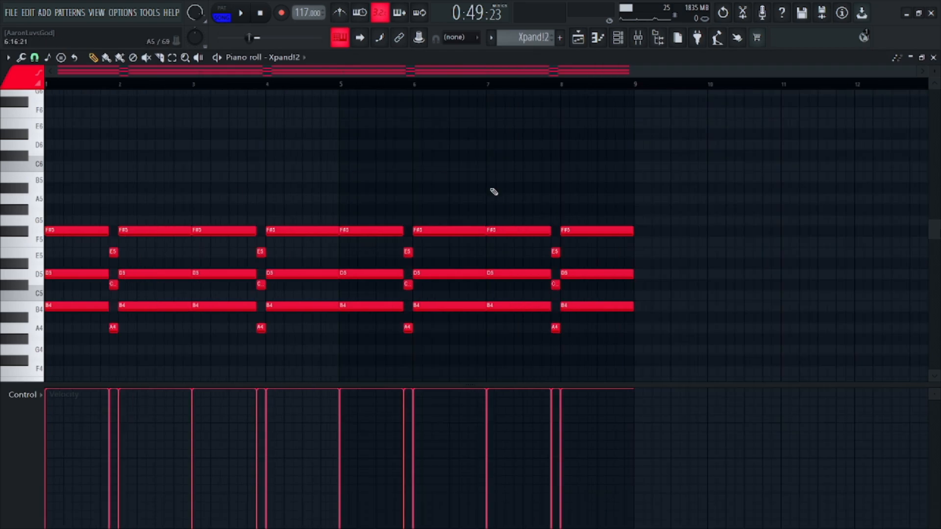
{"action": "left_click", "coordinate": [933, 58]}
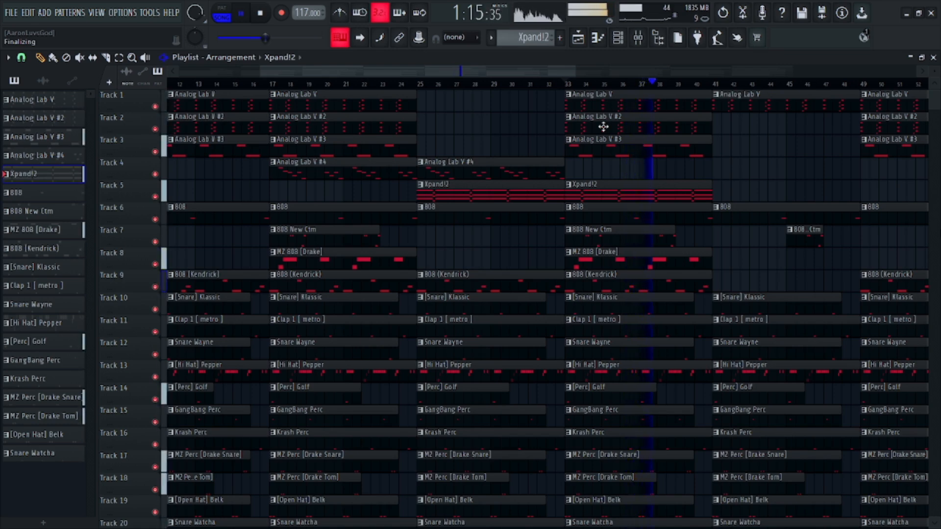
{"action": "key", "text": "space"}
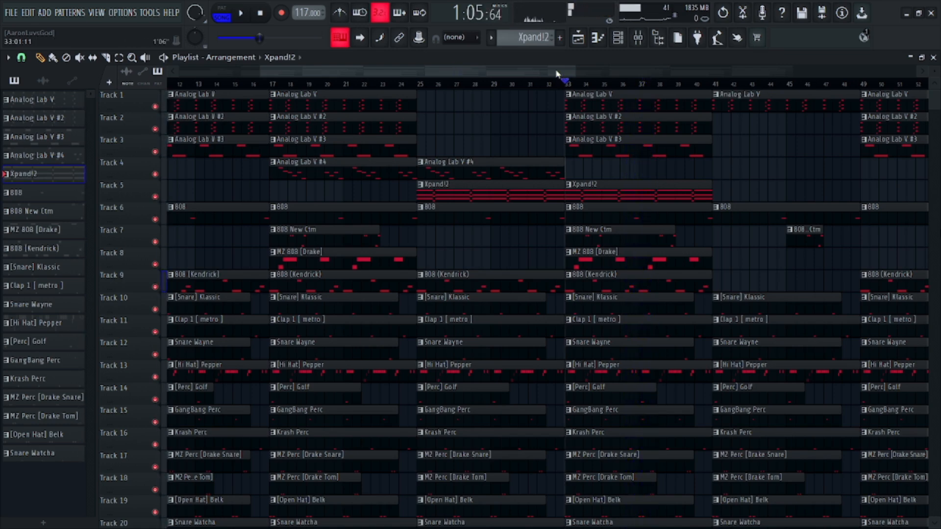
- Look over the full arrangement of all 20 tracks and return the playhead to the start of the song
{"action": "scroll", "coordinate": [559, 86], "scroll_direction": "down", "scroll_amount": 3}
{"action": "left_click", "coordinate": [573, 126]}
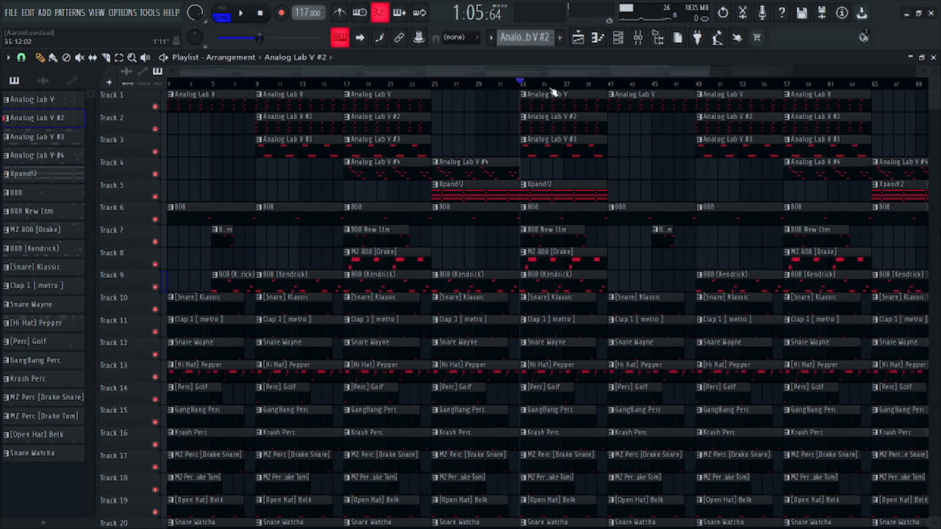
{"action": "scroll", "coordinate": [553, 91], "scroll_direction": "down", "scroll_amount": 2}
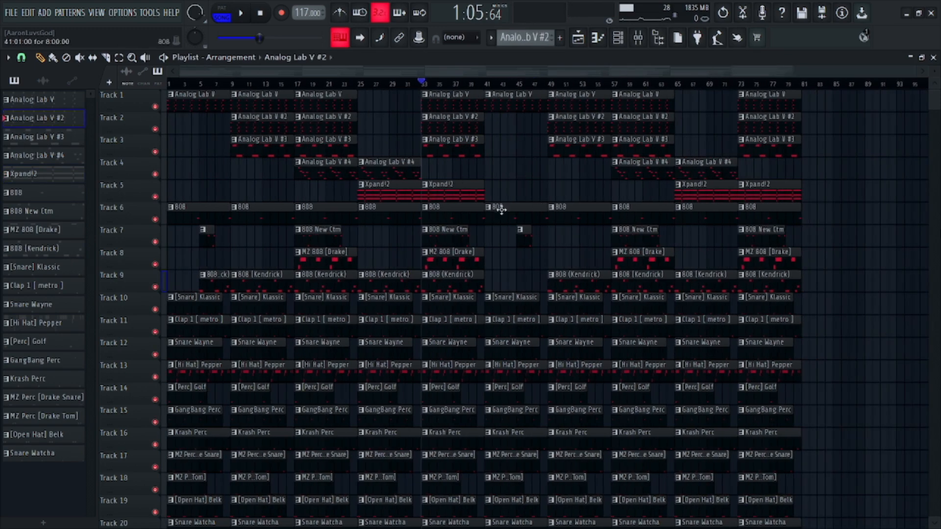
{"action": "scroll", "coordinate": [549, 206], "scroll_direction": "down", "scroll_amount": 3}
{"action": "scroll", "coordinate": [588, 191], "scroll_direction": "up", "scroll_amount": 3}
{"action": "left_click_drag", "start_coordinate": [375, 85], "coordinate": [115, 113]}
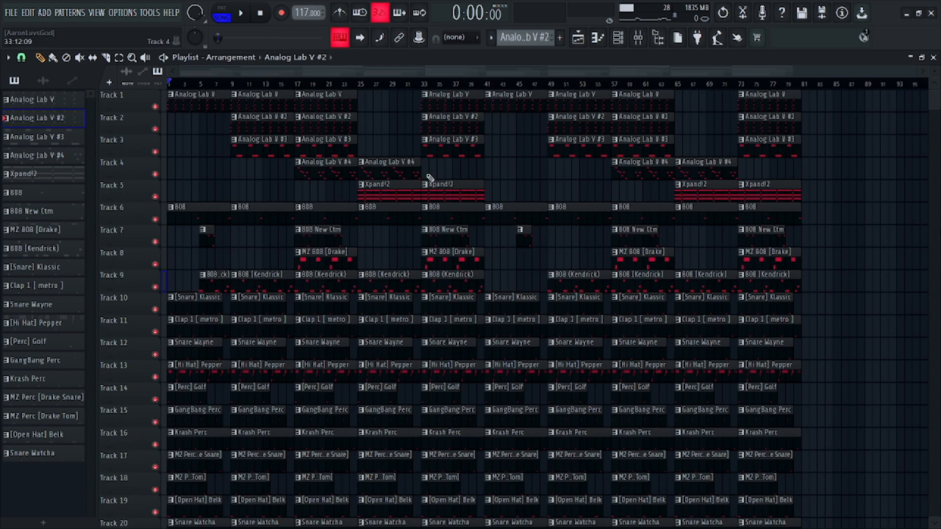
{"action": "scroll", "coordinate": [420, 263], "scroll_direction": "down", "scroll_amount": 4}
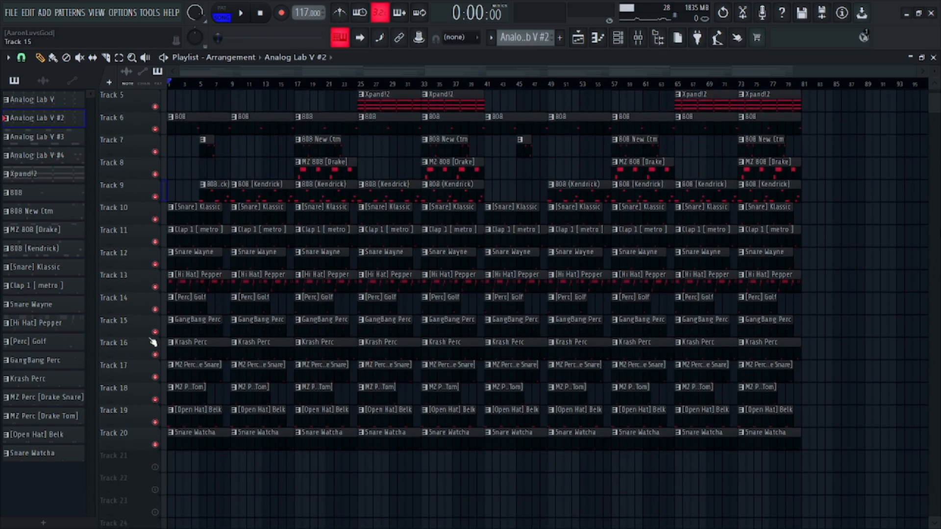
{"action": "scroll", "coordinate": [401, 196], "scroll_direction": "up", "scroll_amount": 4}
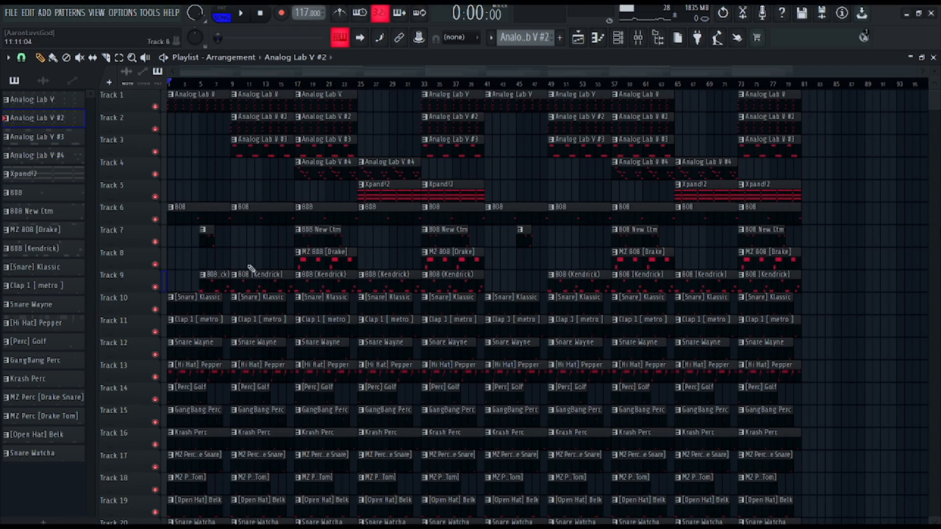